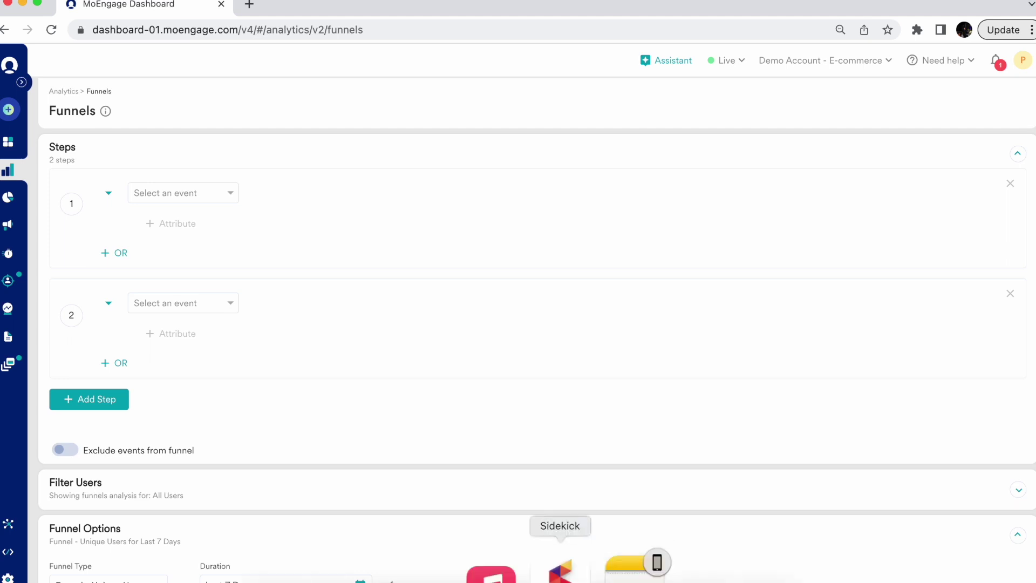
Define a two-step funnel with App/Site Opened as the first event and orderSuccessful as the second
left_click(226, 197)
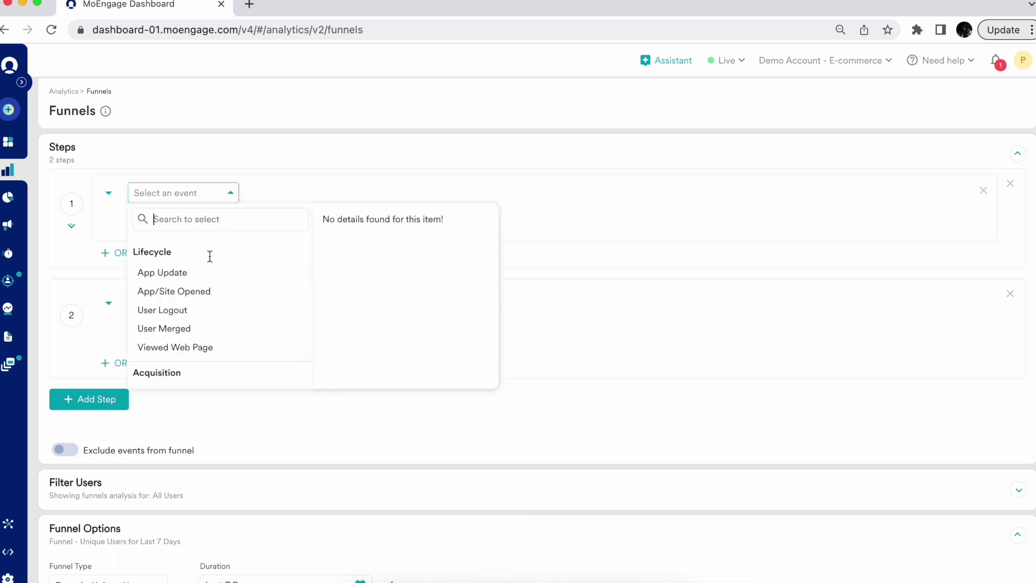
left_click(195, 293)
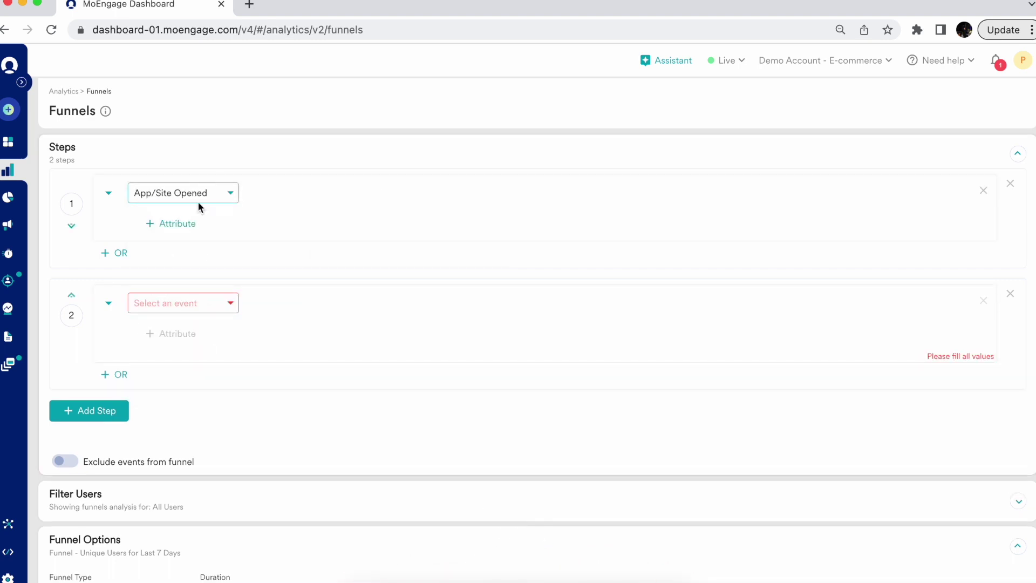
left_click(213, 303)
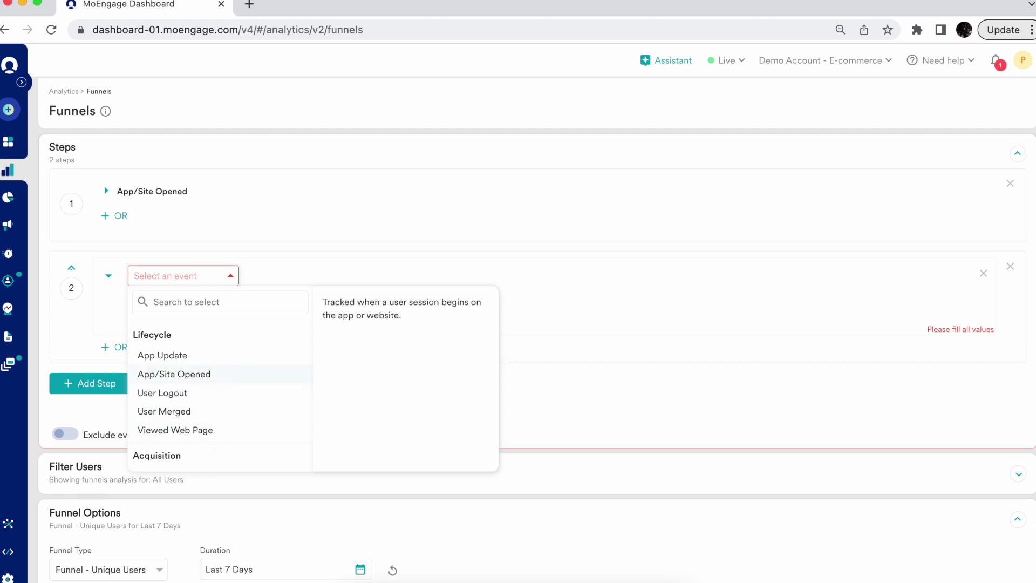
type("or")
left_click(182, 432)
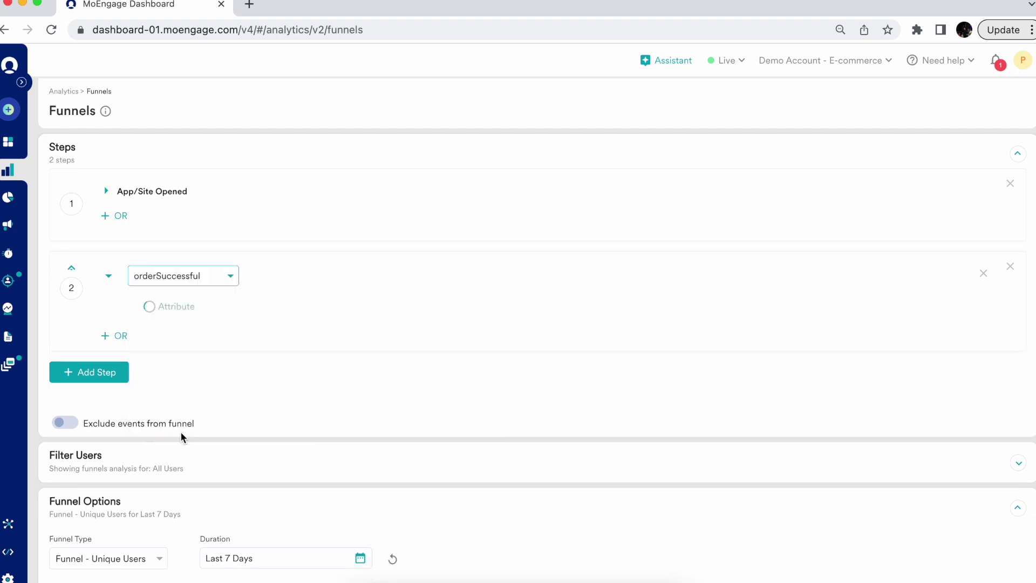
Apply the funnel configuration and inspect the conversion and drop-off details of both steps in the chart
scroll(465, 423, "down", 5)
scroll(465, 424, "down", 3)
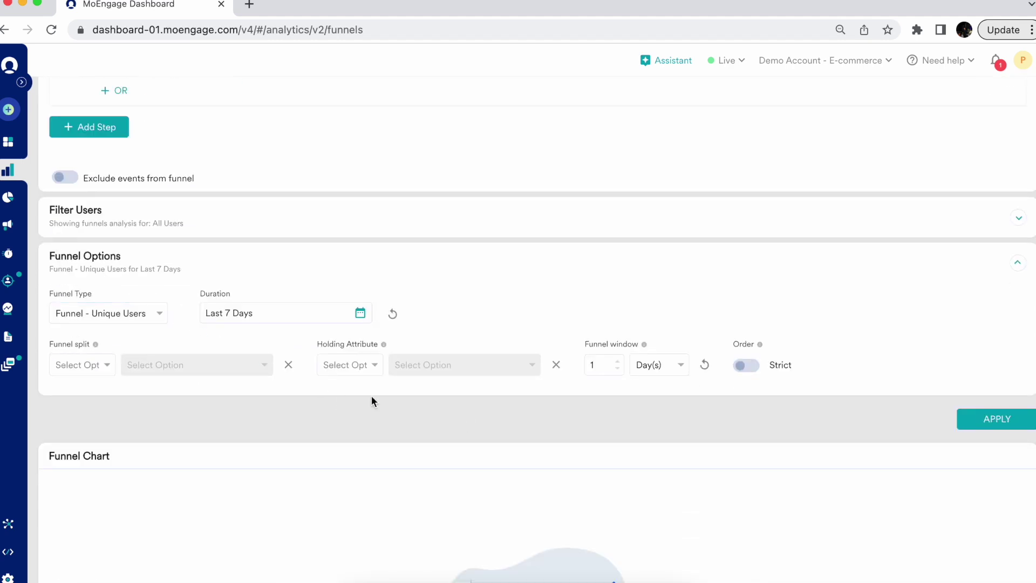
left_click(981, 427)
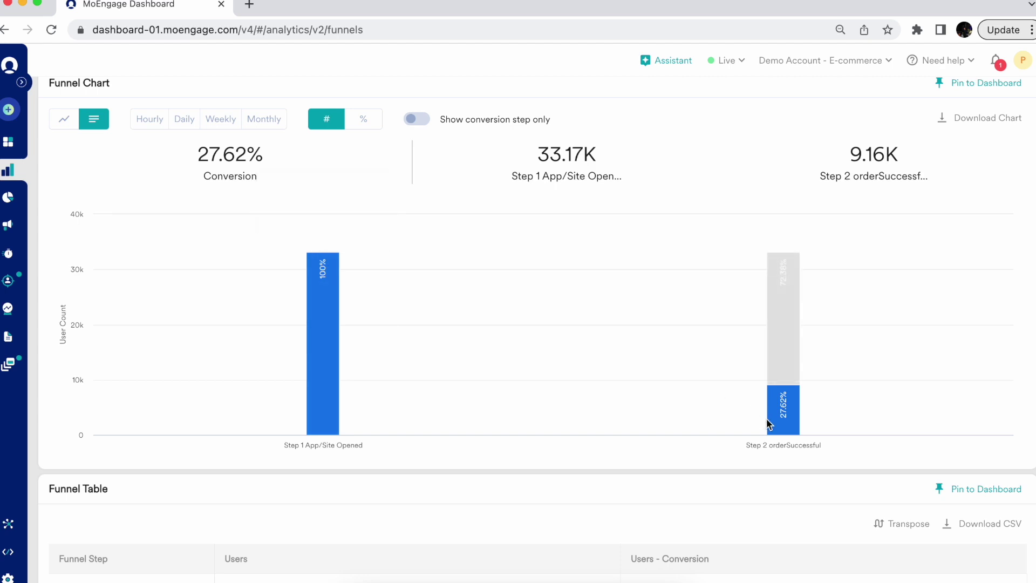
mouse_move(790, 427)
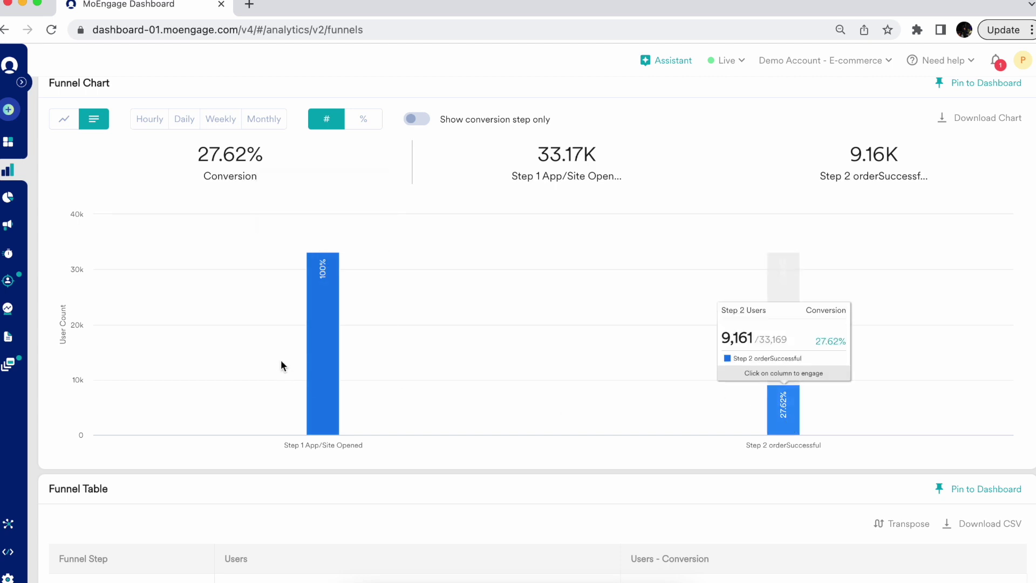
mouse_move(329, 371)
mouse_move(792, 270)
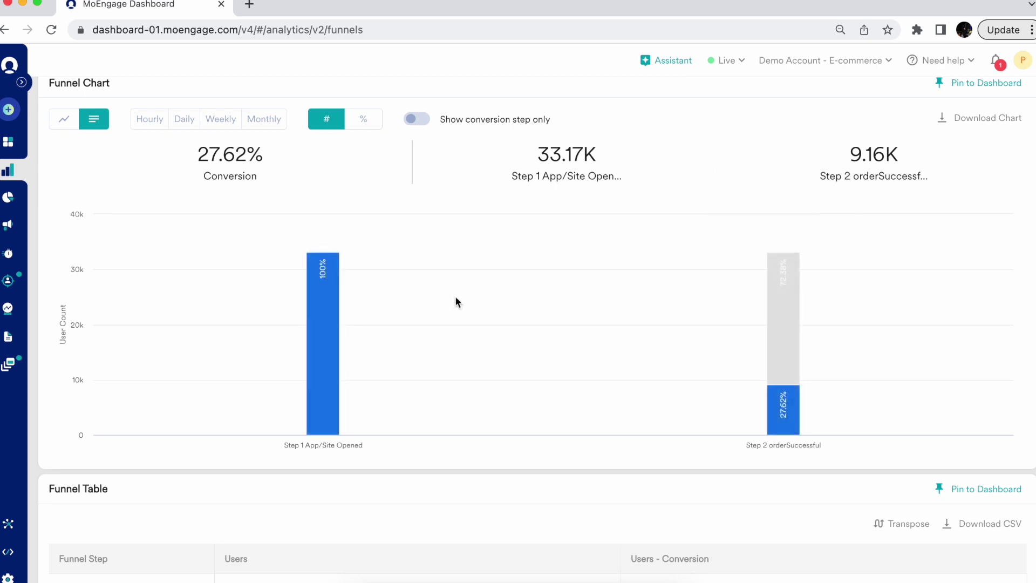
View the funnel chart as a daily trend line and return it to the bar view
left_click(65, 119)
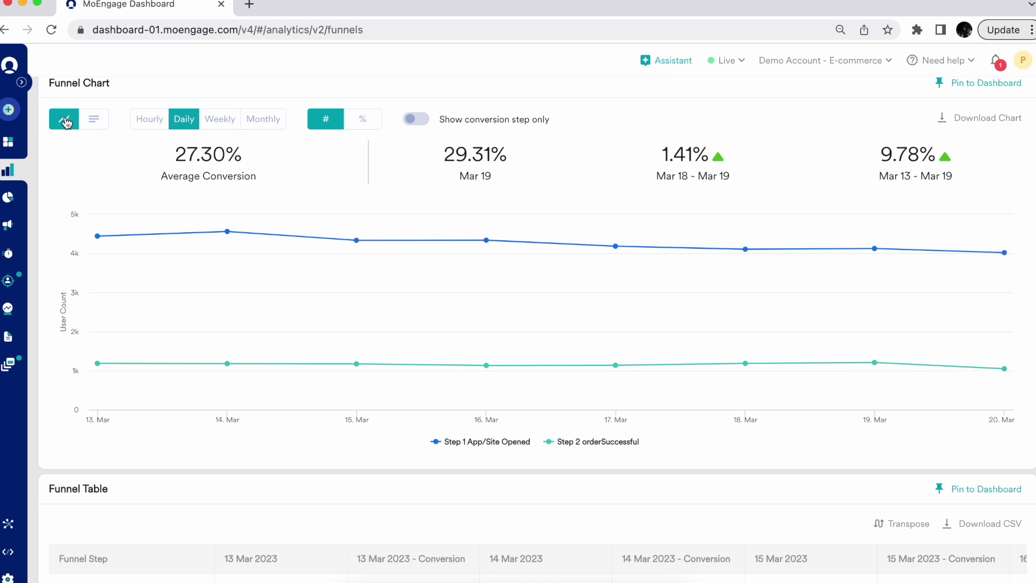
mouse_move(233, 313)
left_click(94, 120)
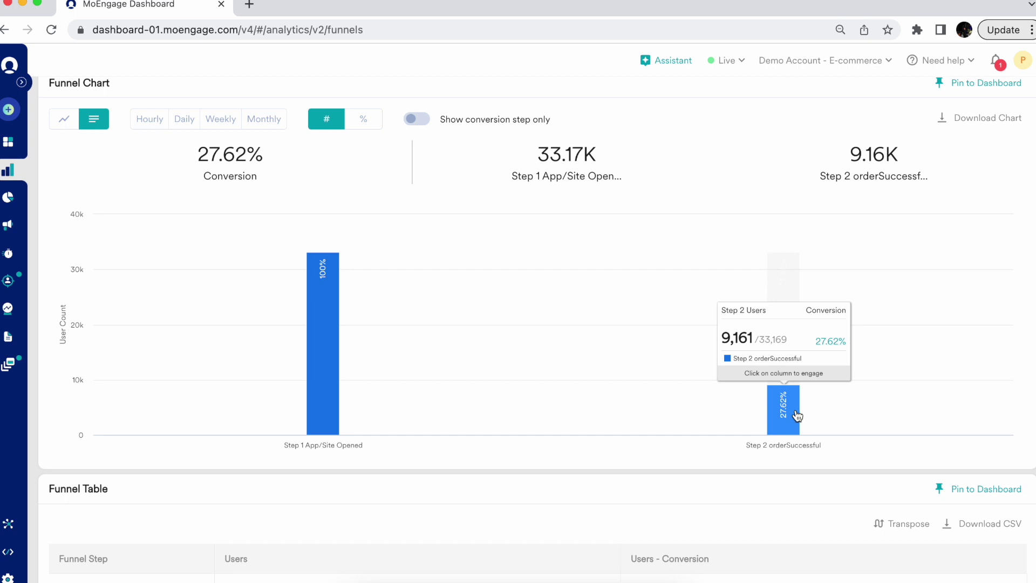
Start a static segment named "Segment 1" from the users who dropped off at the orderSuccessful step
mouse_move(792, 300)
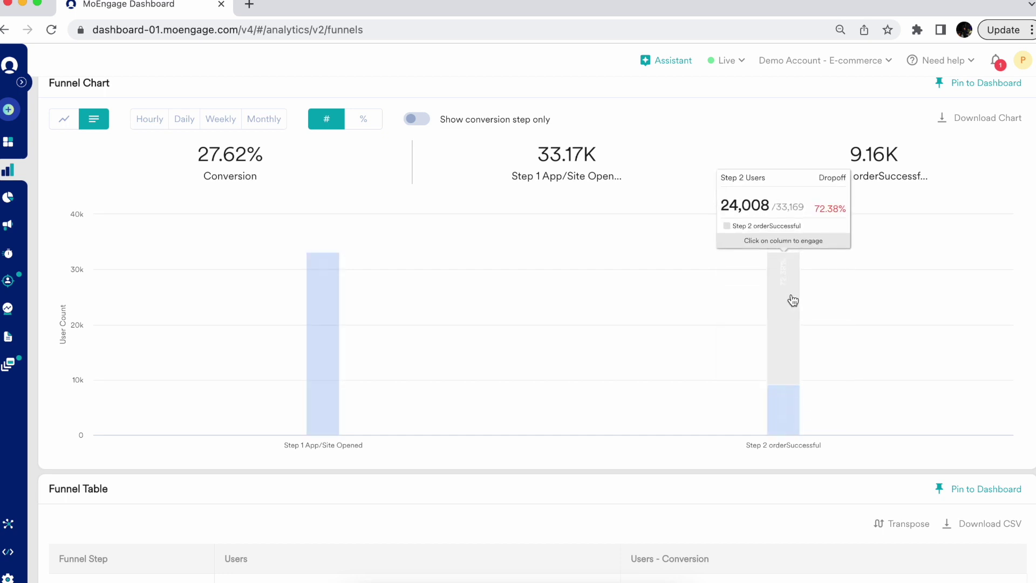
left_click(793, 300)
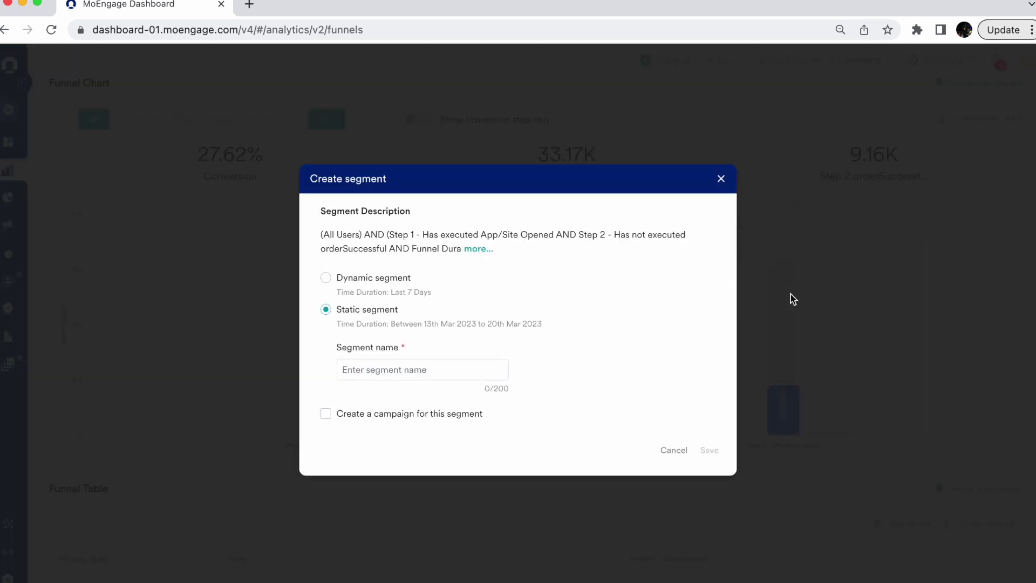
left_click(479, 378)
type("Seg")
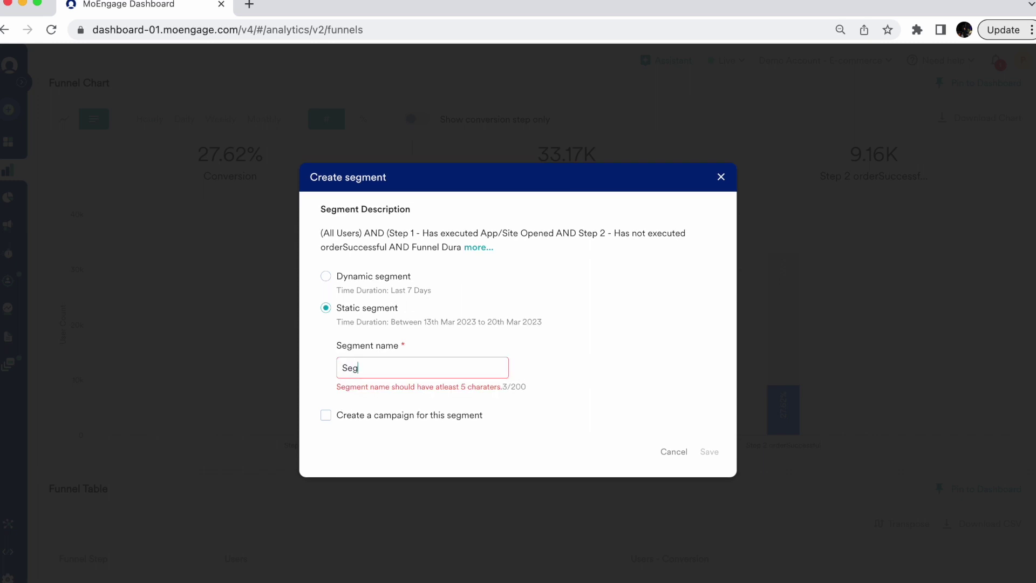
type("ment 1")
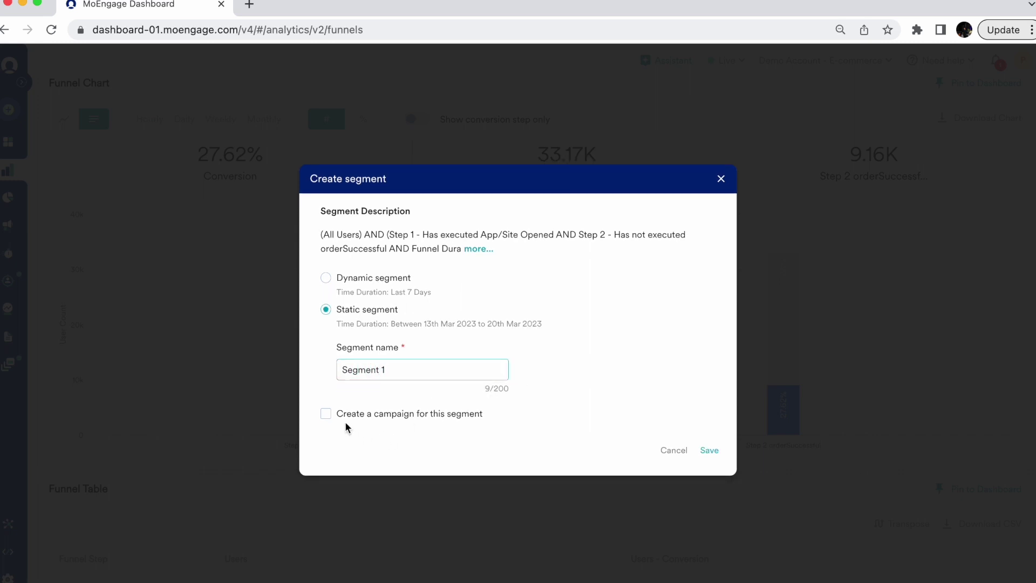
Configure a Push Campaign with One Time Push Campaign delivery for the segment, and cancel the segment creation
left_click(325, 414)
left_click(416, 447)
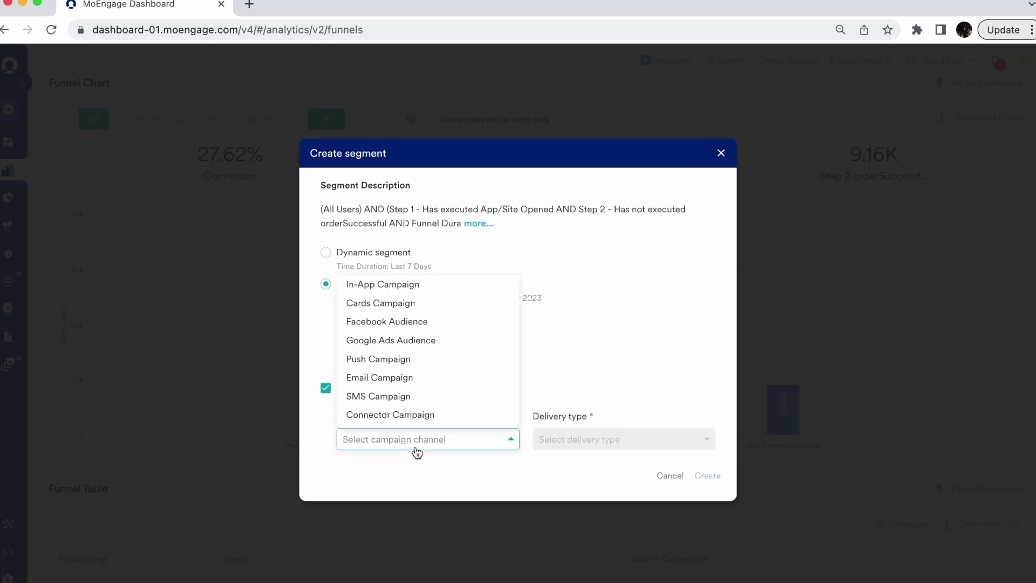
left_click(397, 362)
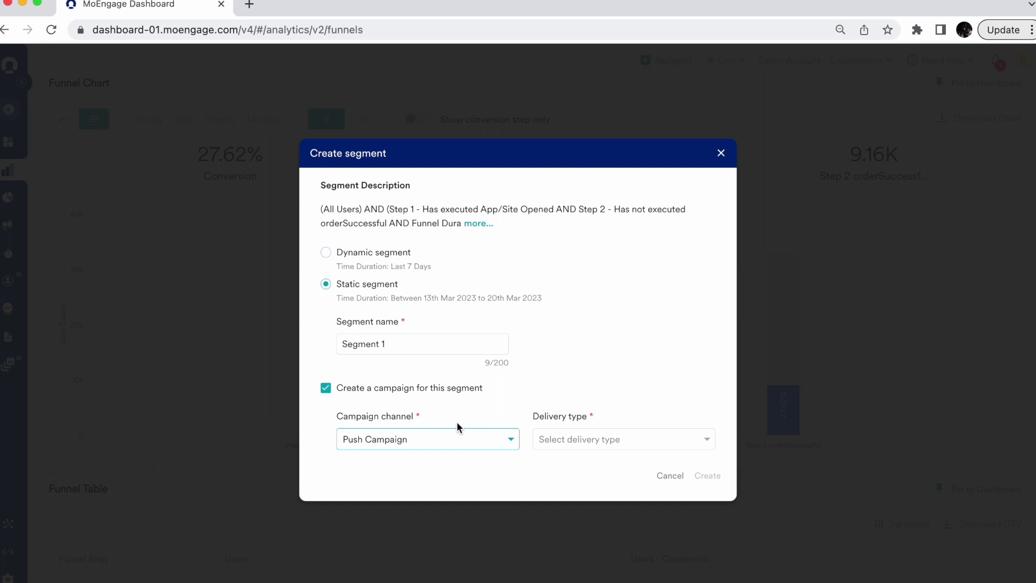
left_click(561, 450)
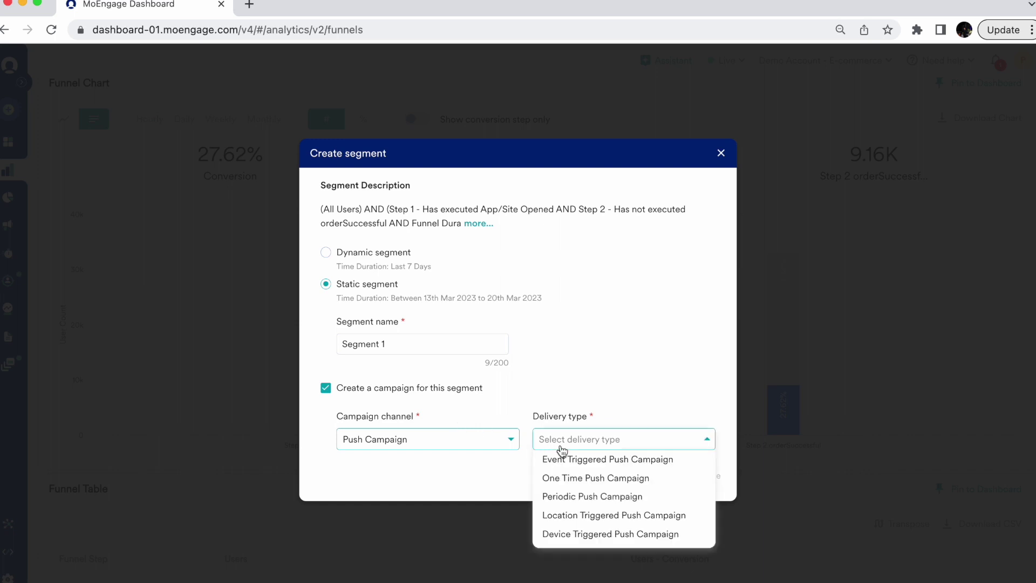
left_click(576, 478)
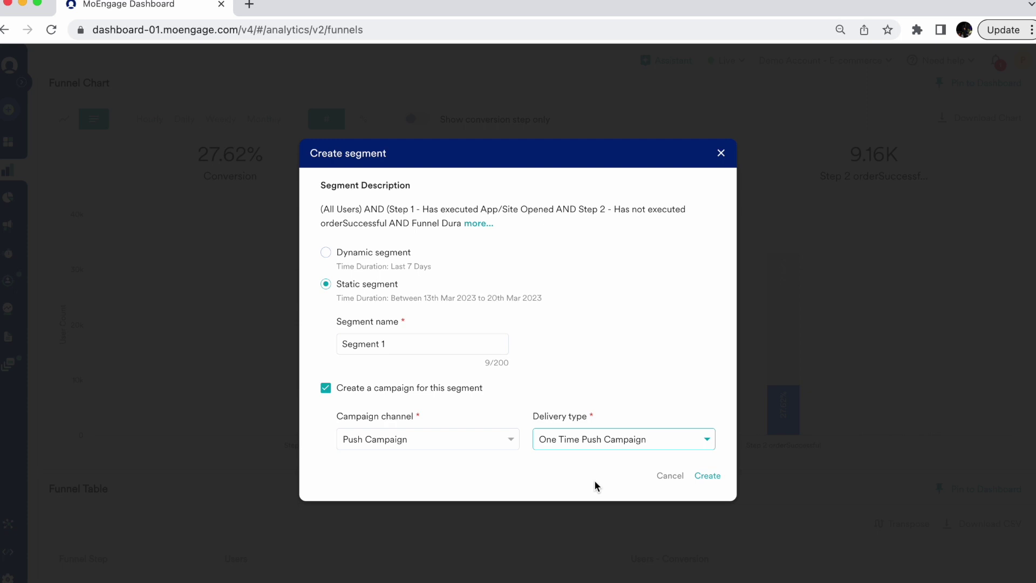
left_click(669, 476)
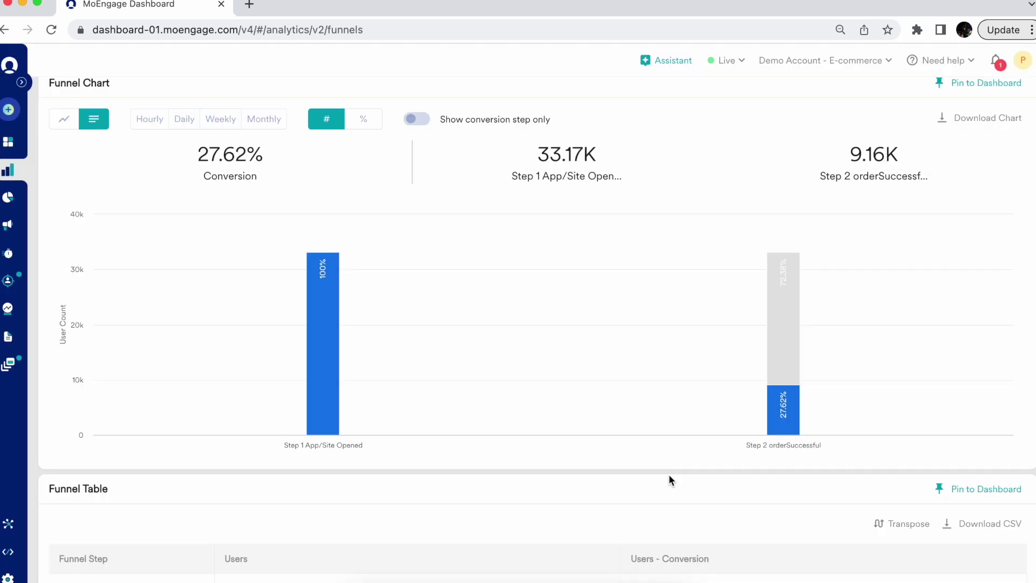
Change the funnel type to Funnel - All Occurrences and apply the configuration
scroll(457, 378, "up", 5)
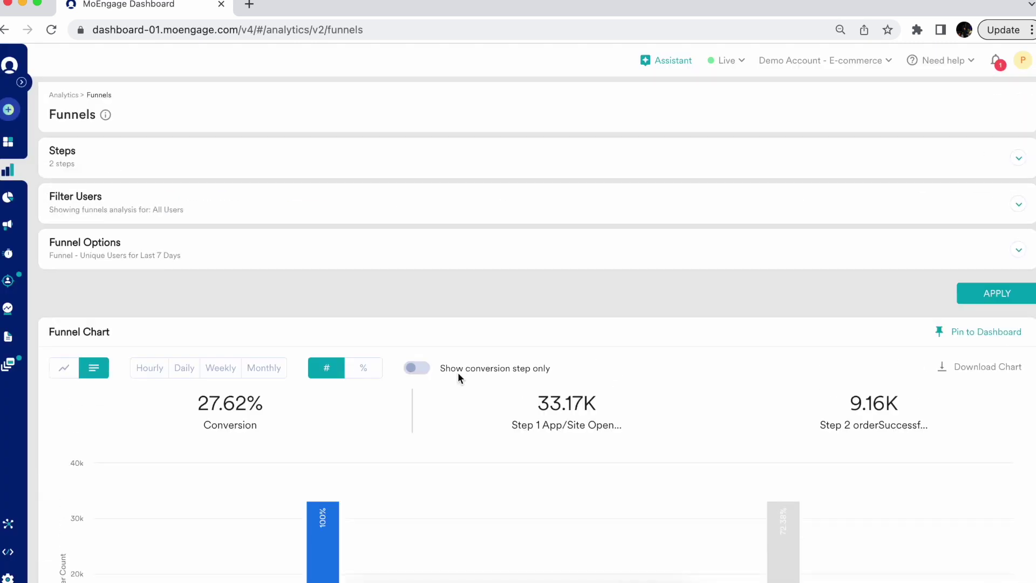
left_click(159, 254)
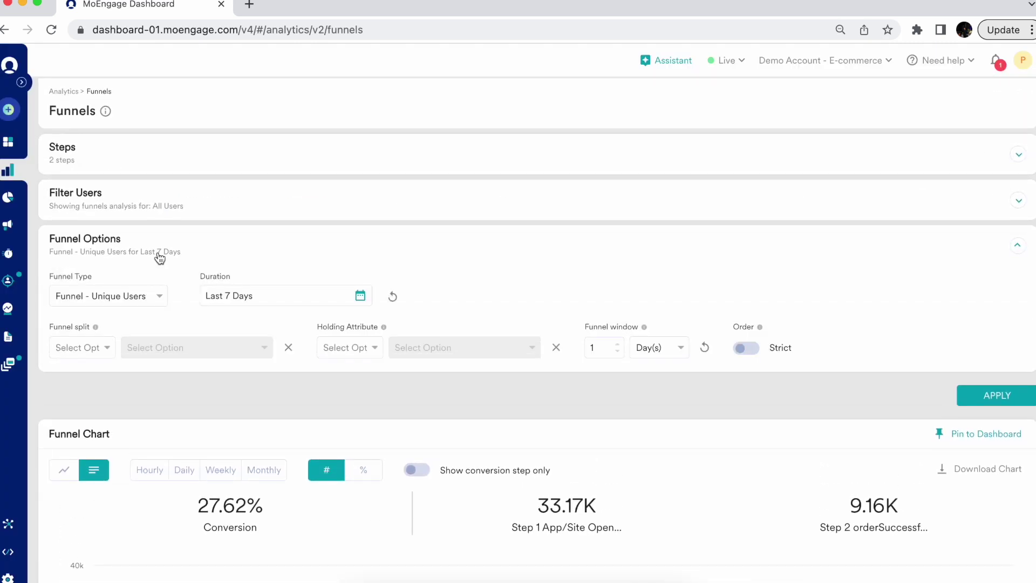
left_click(135, 307)
left_click(133, 335)
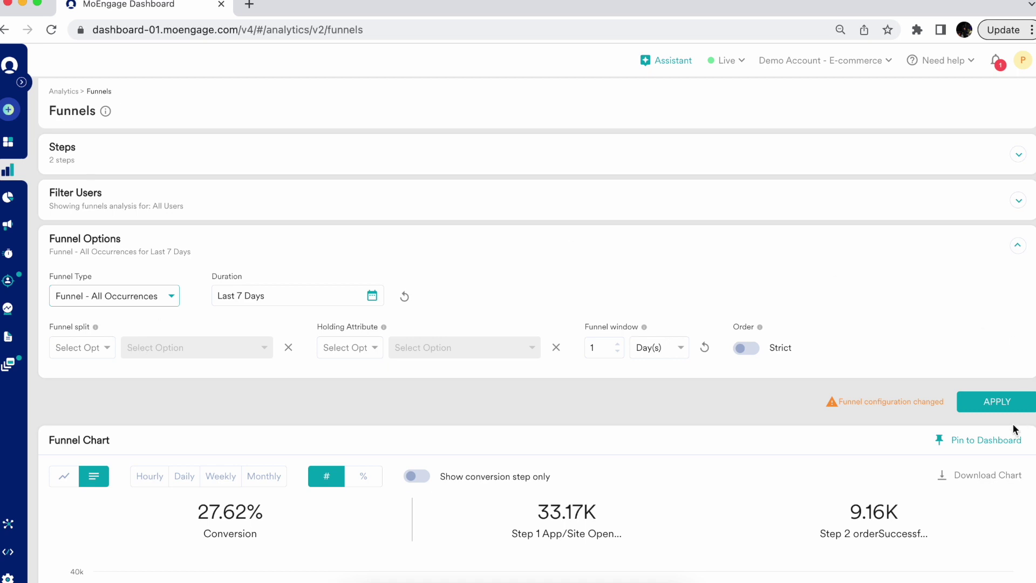
left_click(1010, 406)
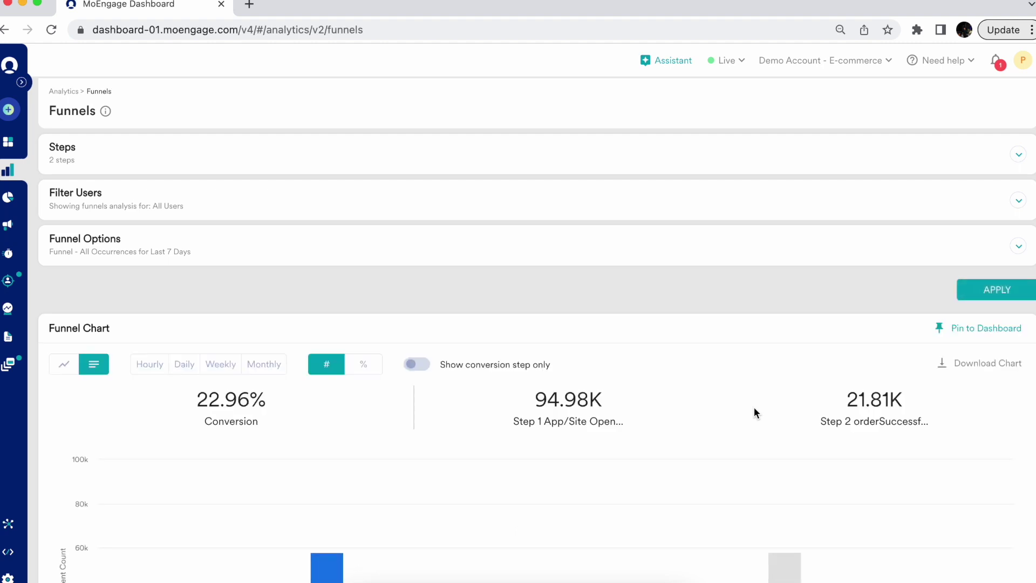
Inspect the event conversion and drop-off details for both steps of the all-occurrences funnel chart
scroll(754, 413, "down", 3)
scroll(754, 413, "down", 1)
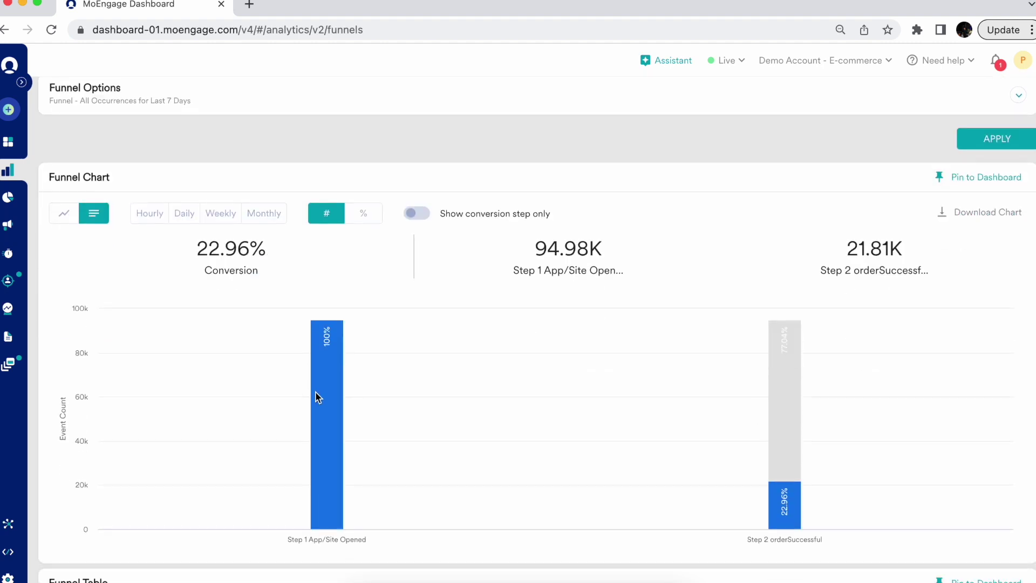
mouse_move(326, 410)
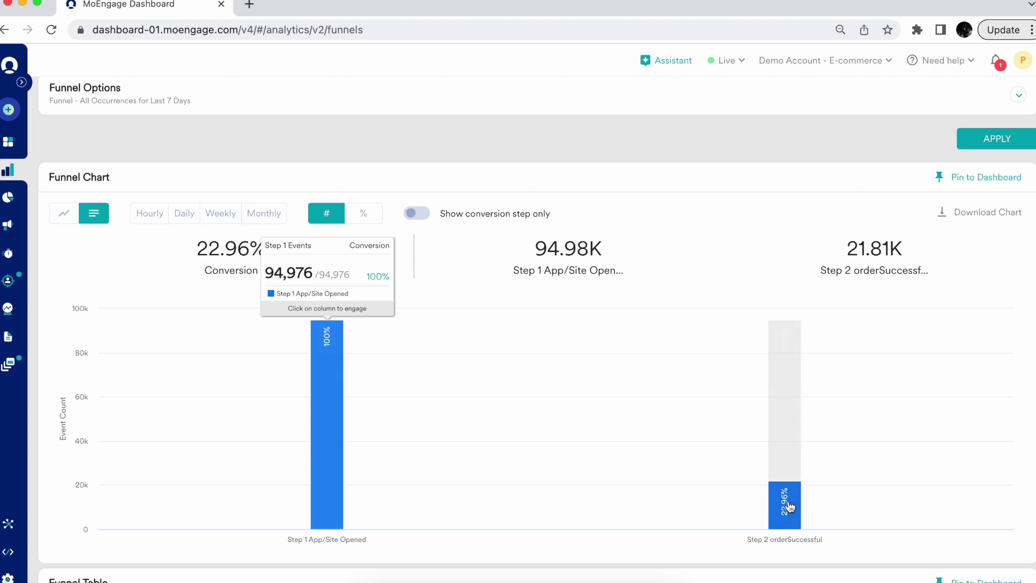
mouse_move(789, 506)
mouse_move(797, 370)
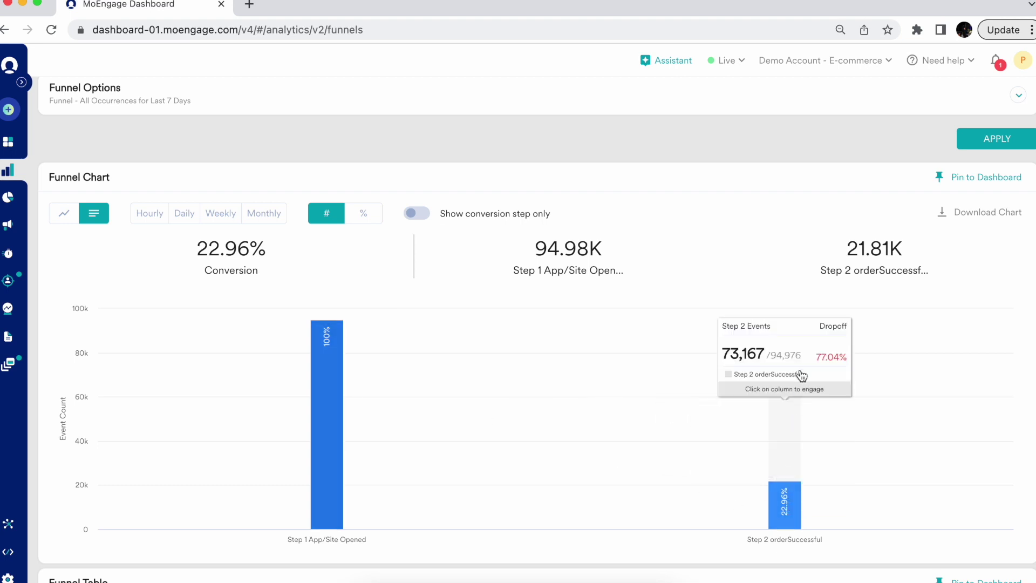
left_click(792, 414)
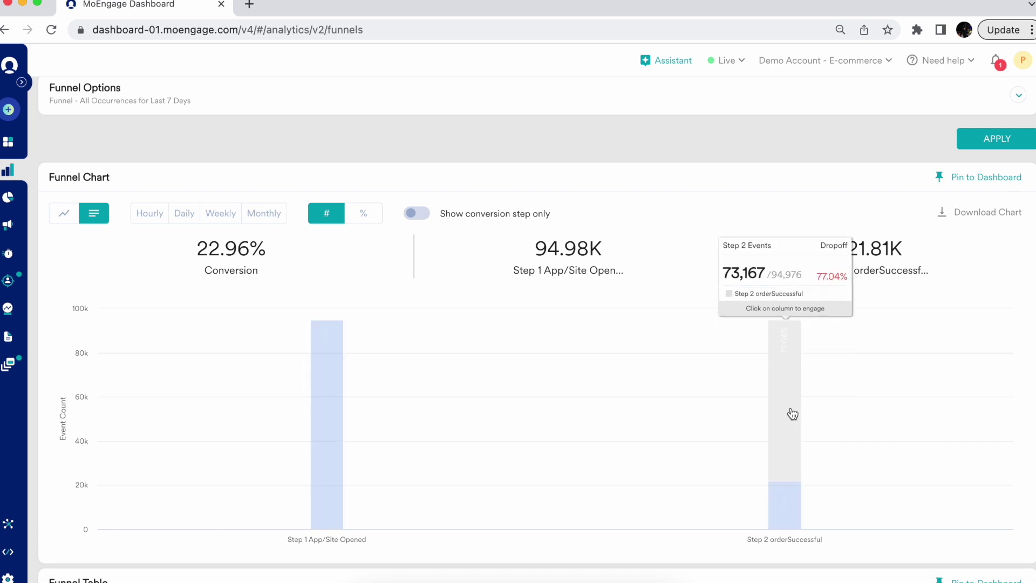
Change the first funnel step's event from App/Site Opened to Notification Received Android
scroll(792, 413, "up", 3)
left_click(266, 171)
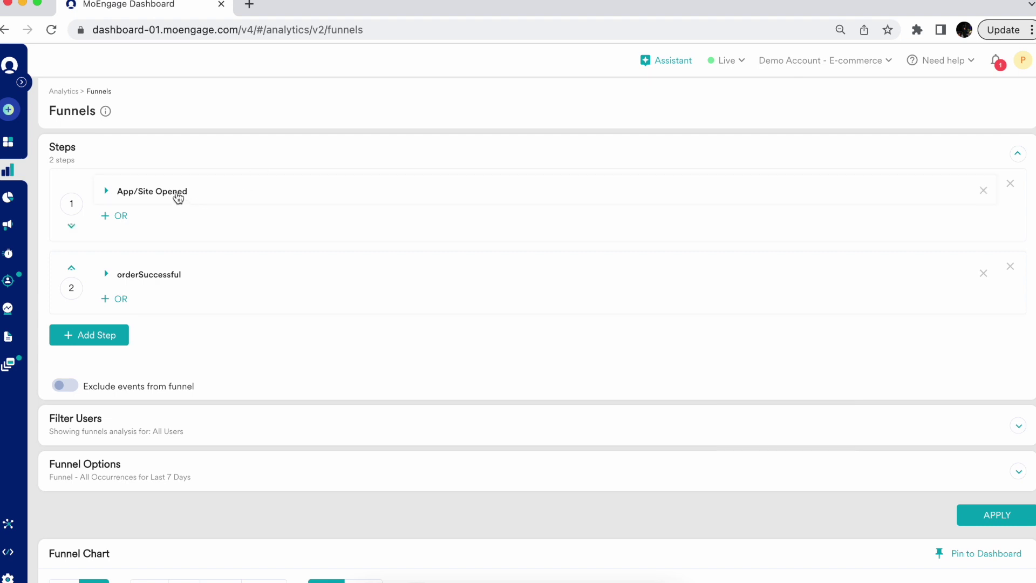
left_click(177, 194)
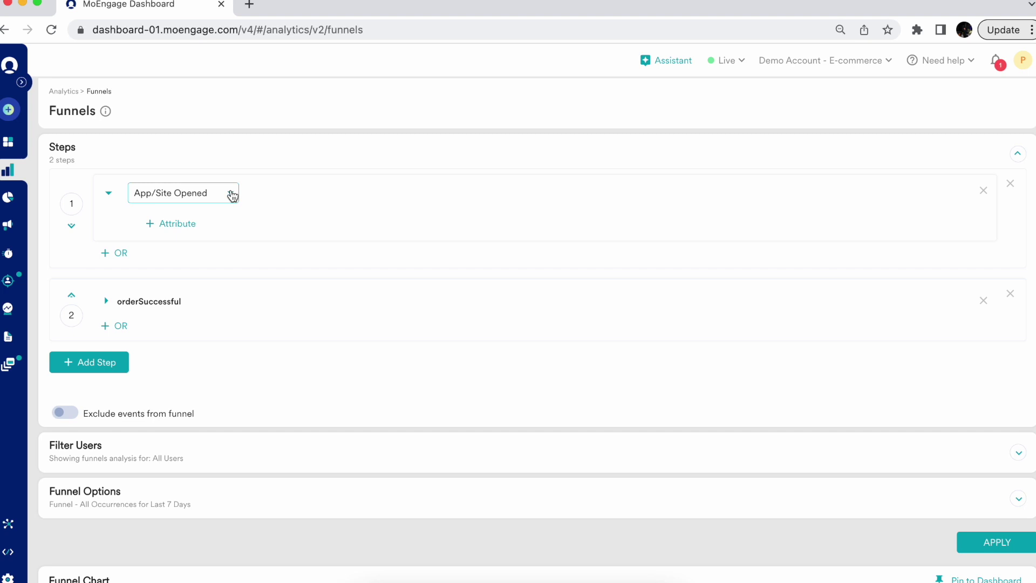
left_click(189, 194)
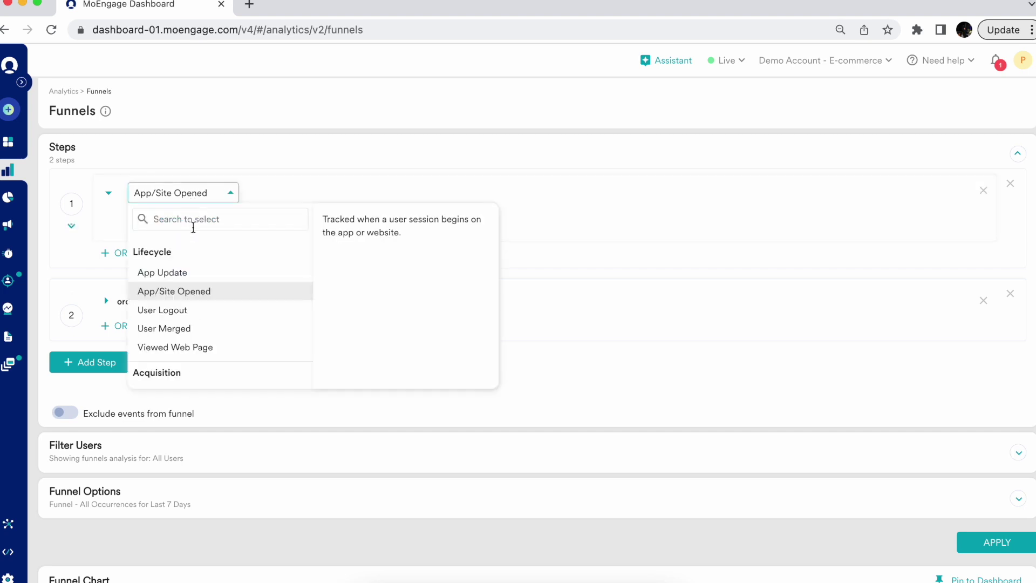
type("noti")
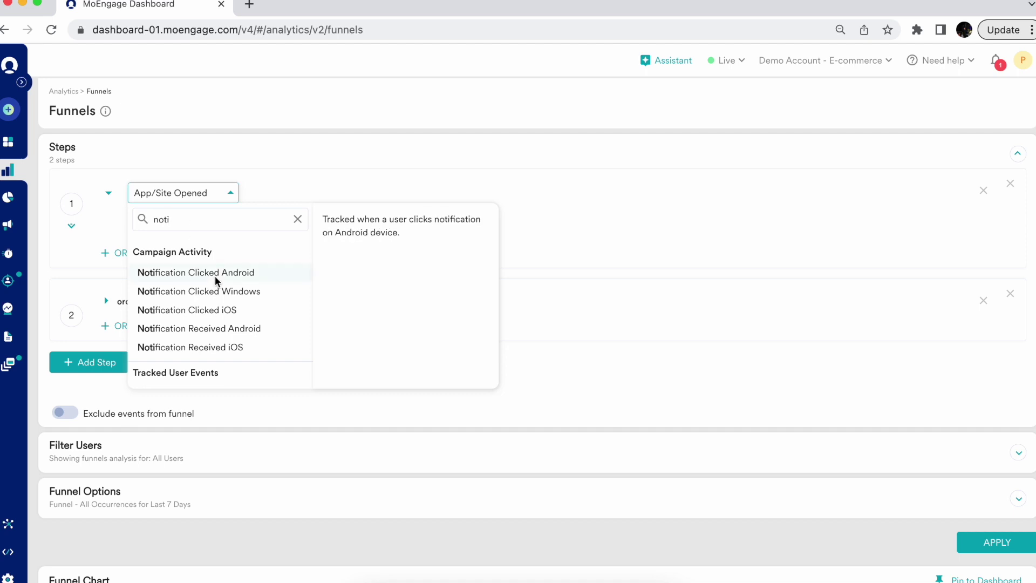
left_click(223, 335)
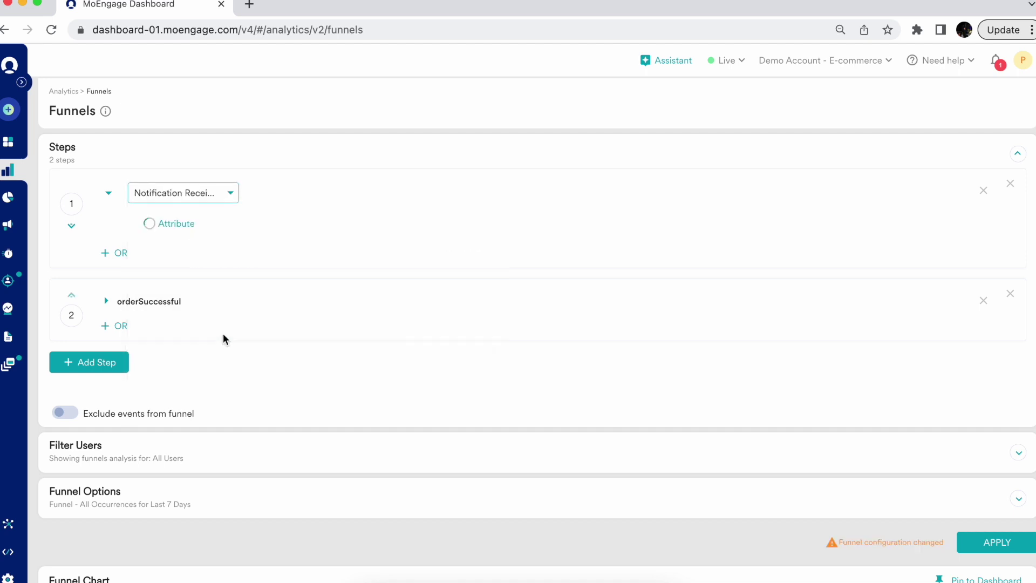
Add Notification Received iOS as an OR alternative event in the first funnel step
left_click(118, 255)
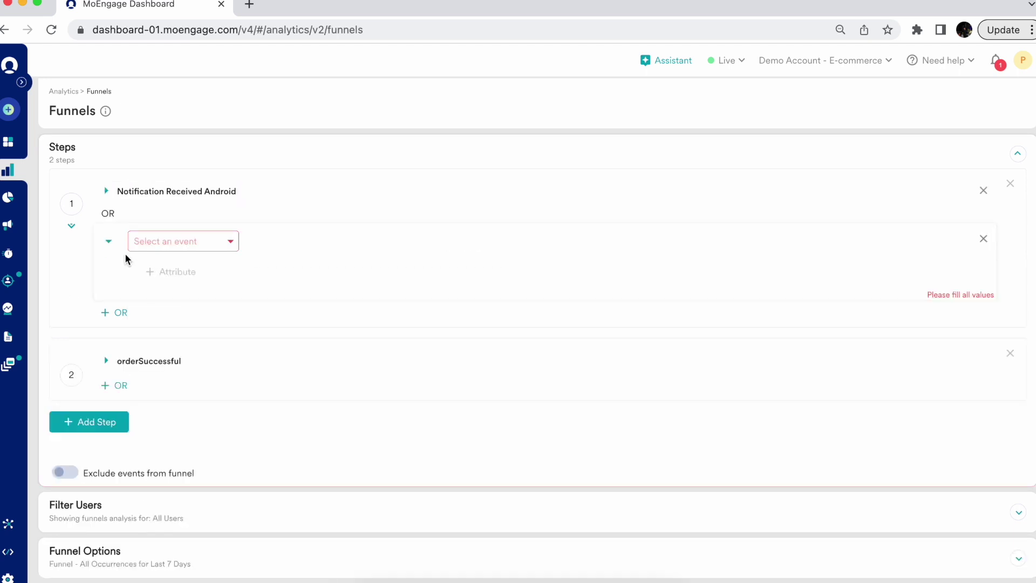
left_click(175, 241)
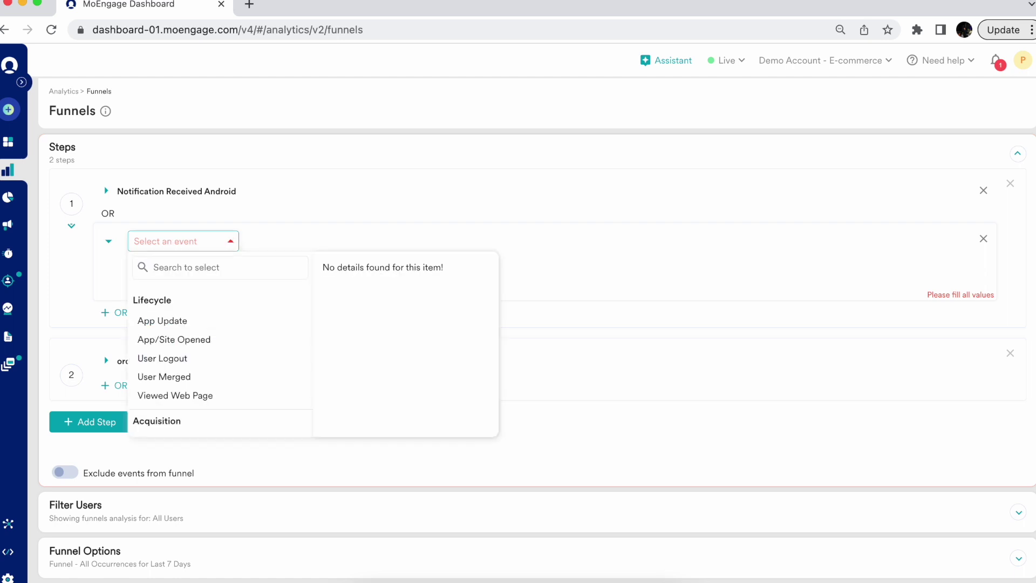
type("ios")
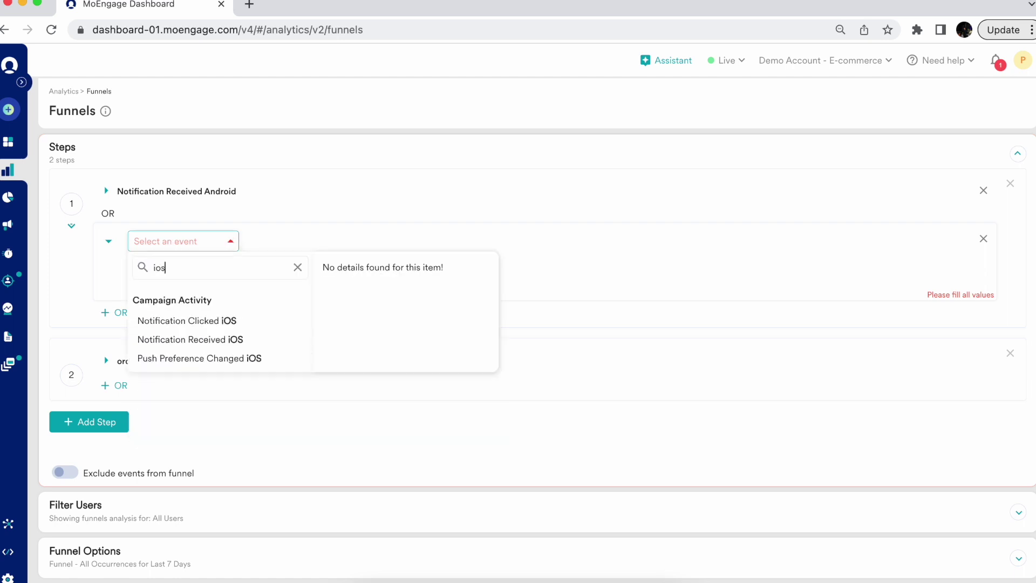
left_click(185, 340)
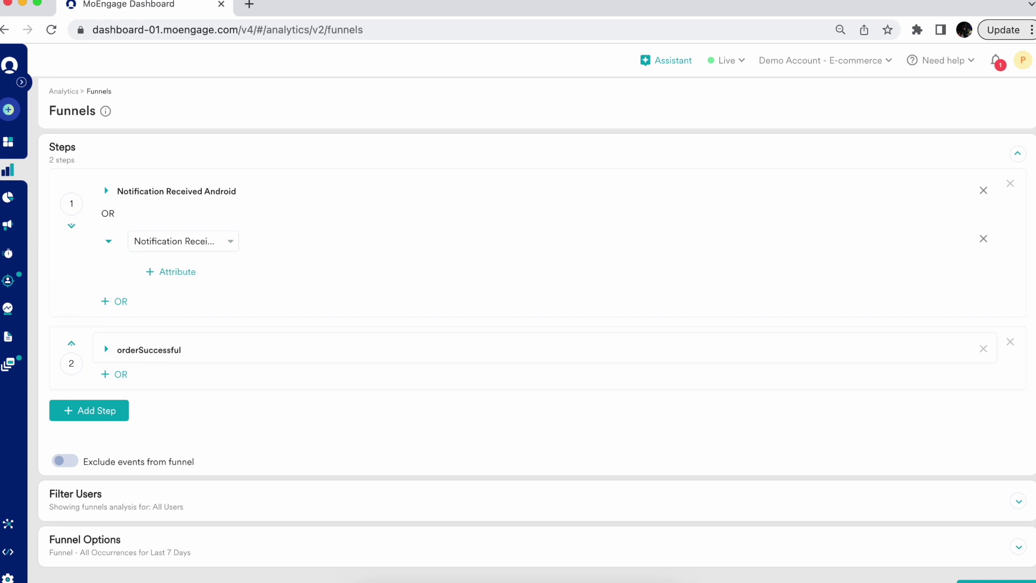
Change the second funnel step's event from orderSuccessful to App/Site Opened
left_click(181, 348)
left_click(177, 319)
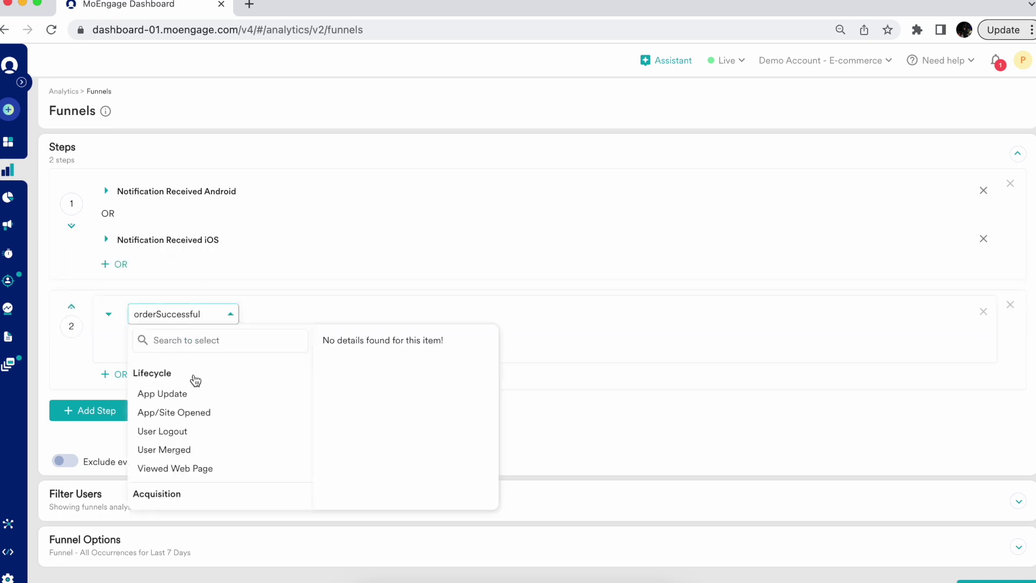
left_click(201, 413)
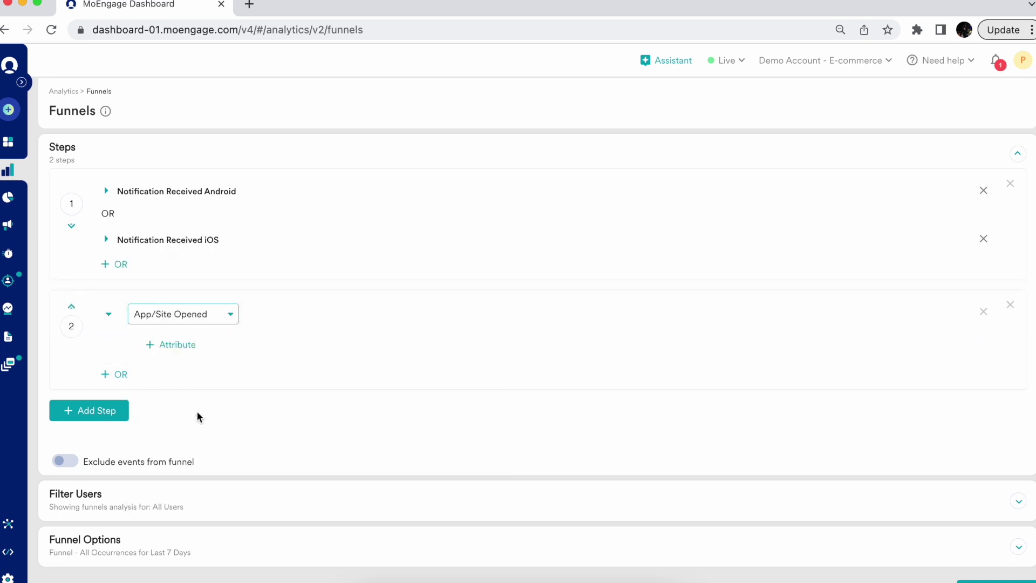
Add a third funnel step with the orderSuccessful event
left_click(122, 419)
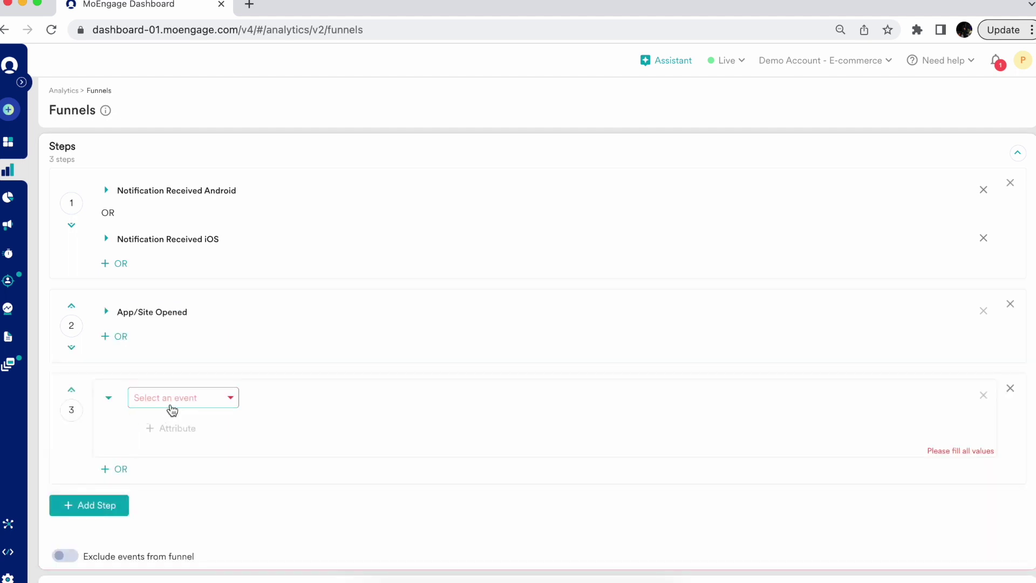
left_click(172, 408)
type("con")
key("BackSpace")
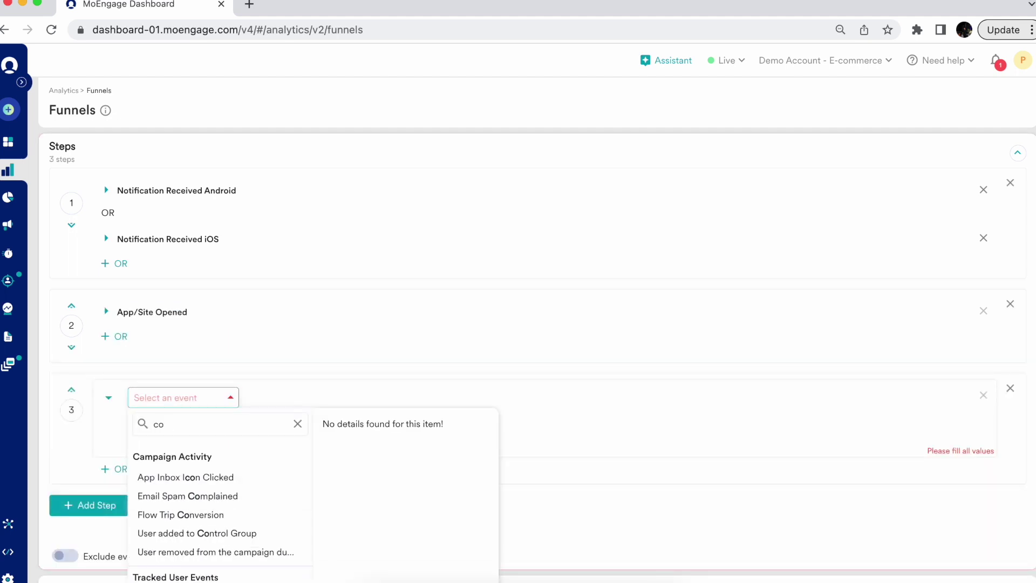
key("BackSpace")
key("BackSpace")
type("ord")
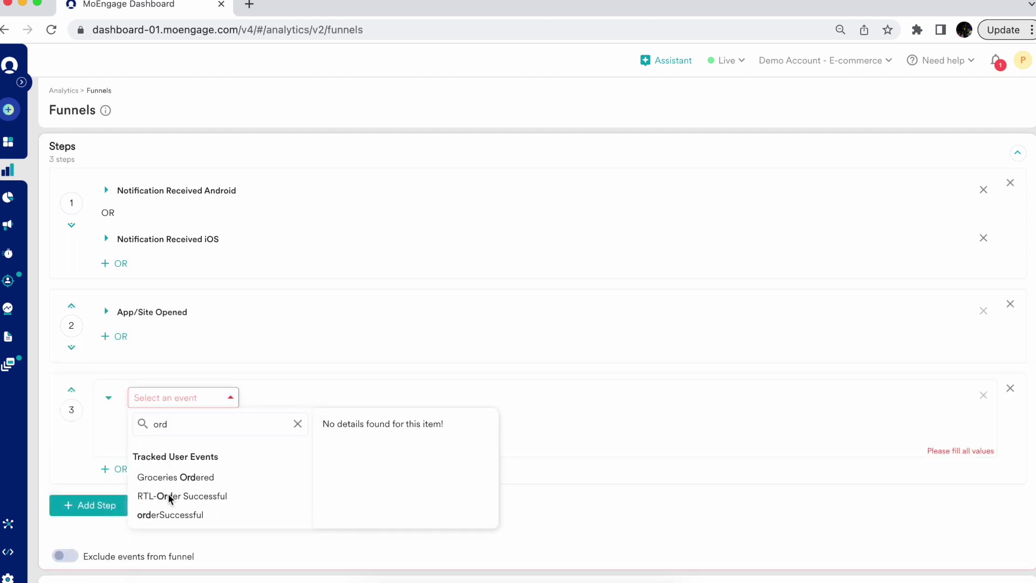
left_click(172, 515)
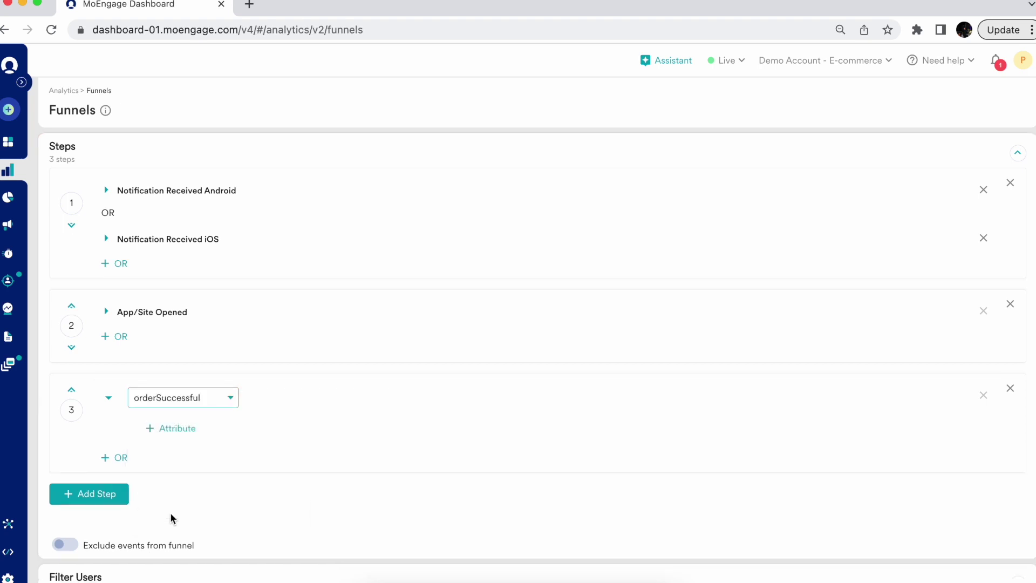
Enable event exclusion for the funnel, view the selectable events for the exclusion, and disable it again
scroll(170, 510, "down", 3)
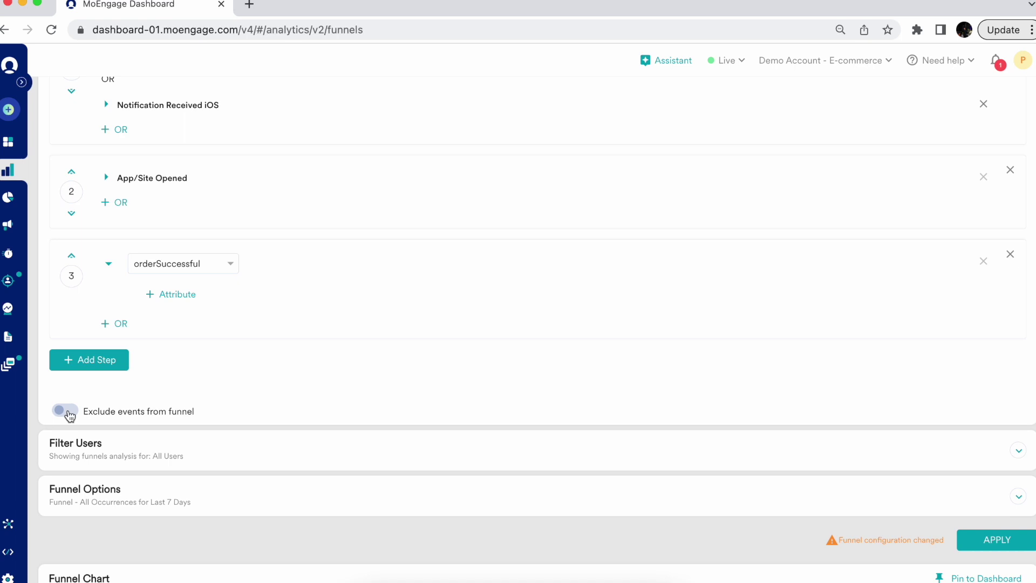
left_click(67, 412)
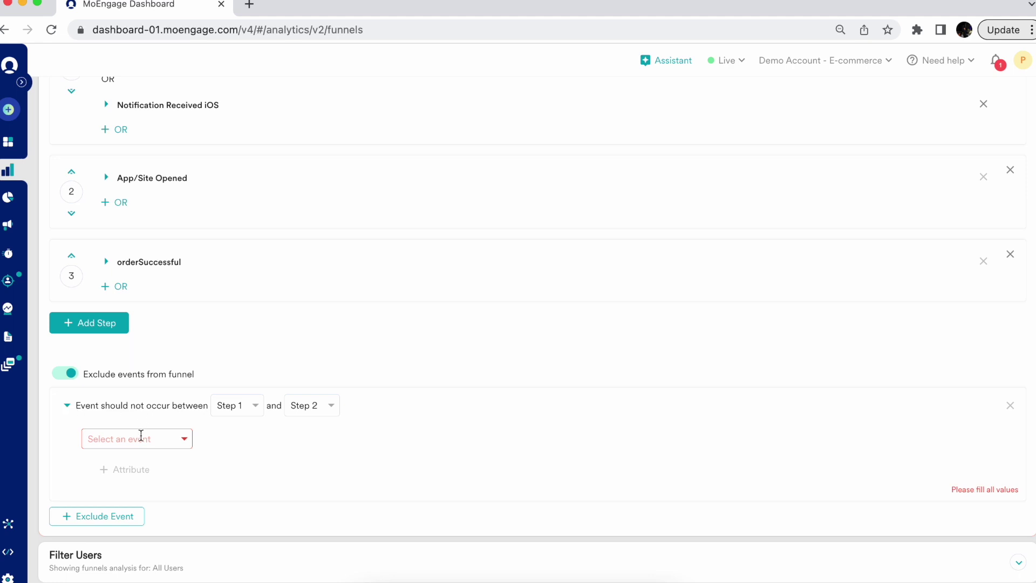
left_click(142, 441)
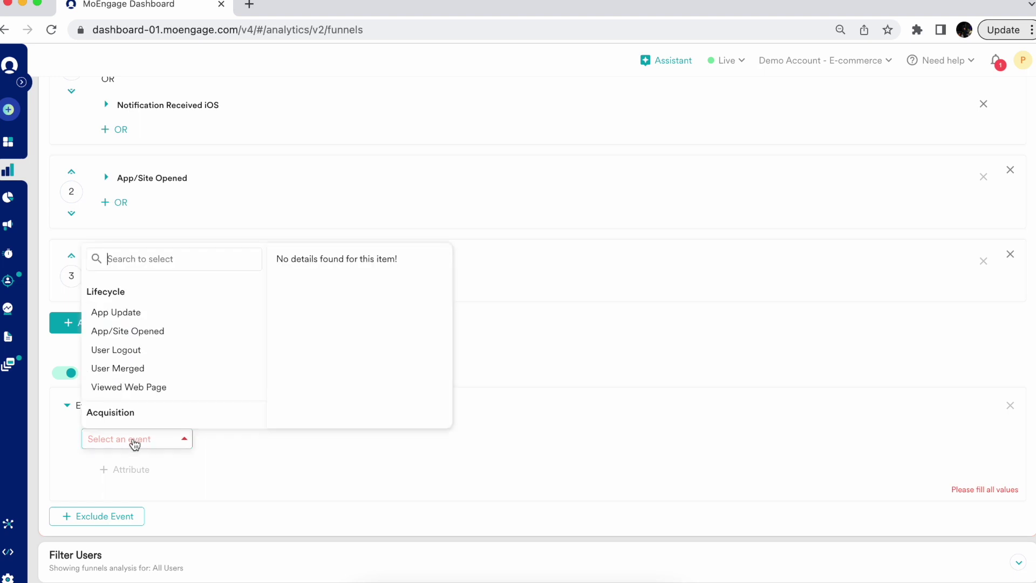
left_click(243, 452)
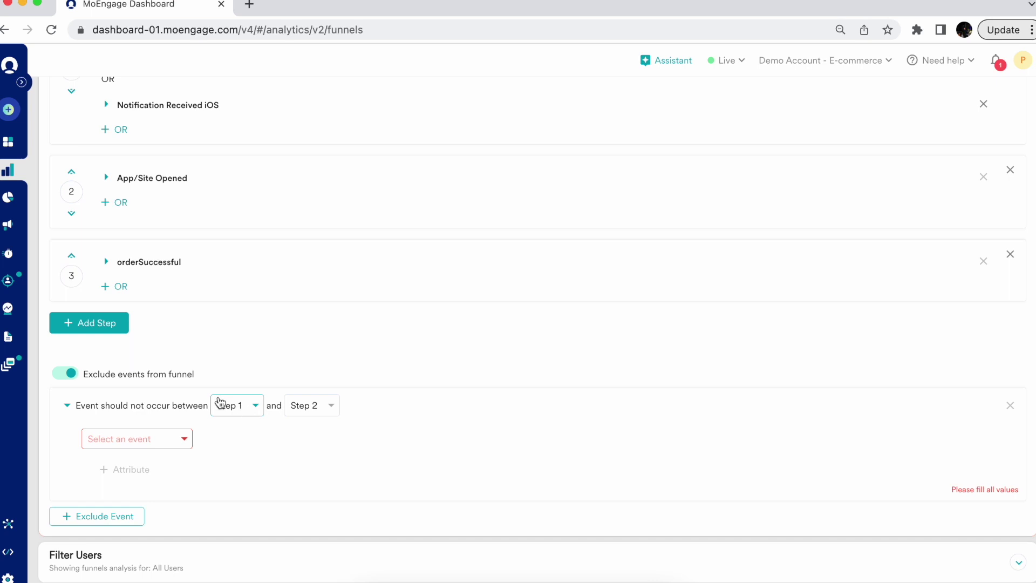
left_click(70, 374)
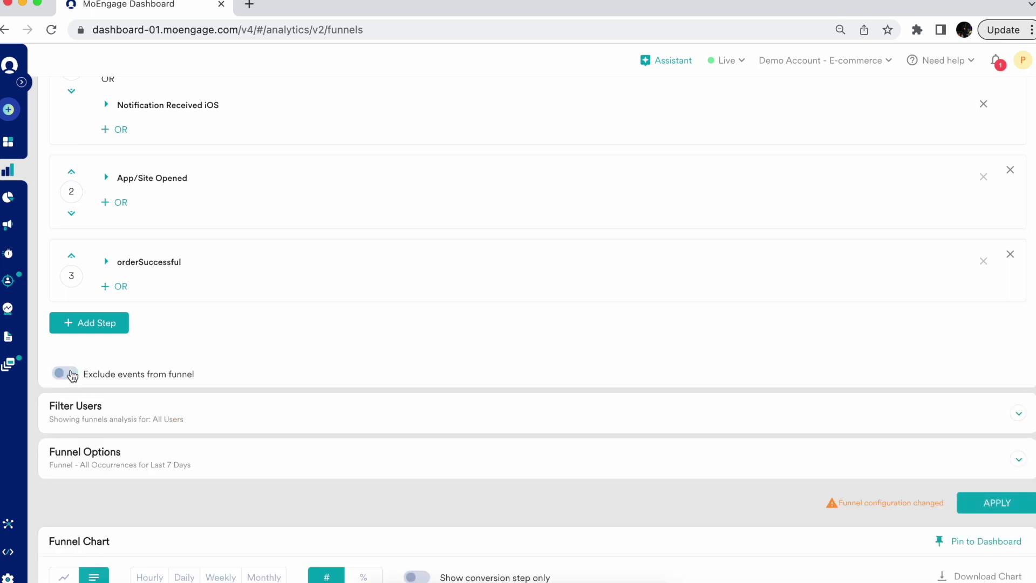
Switch the user filter to Filter users by to view its conditions, and return it to All users
left_click(226, 419)
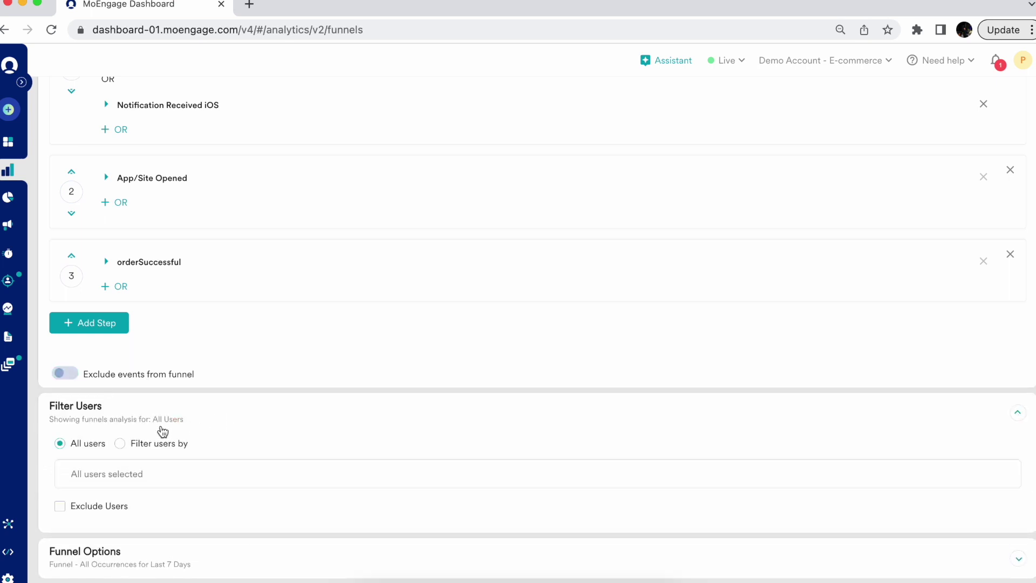
scroll(162, 430, "down", 3)
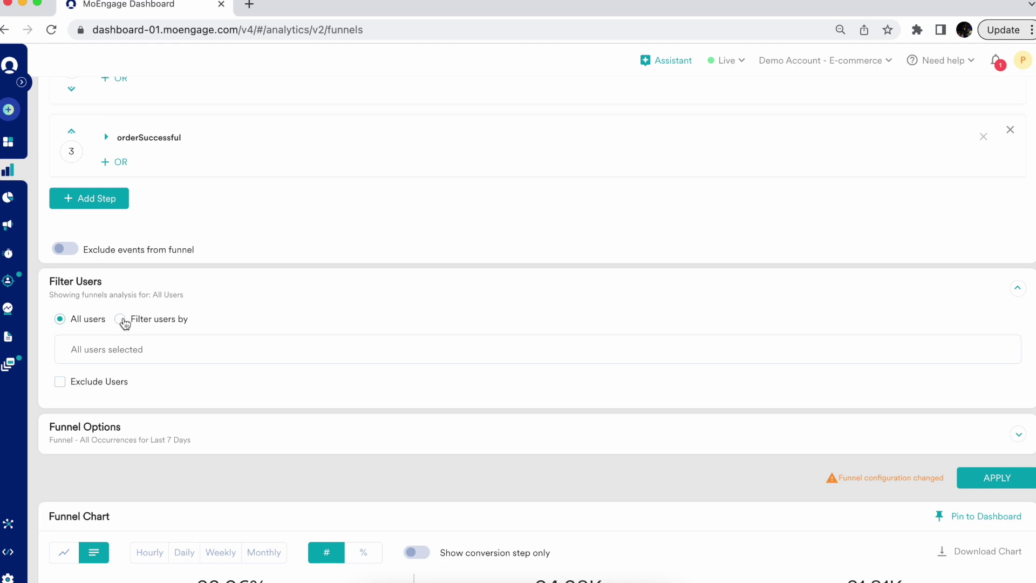
left_click(121, 319)
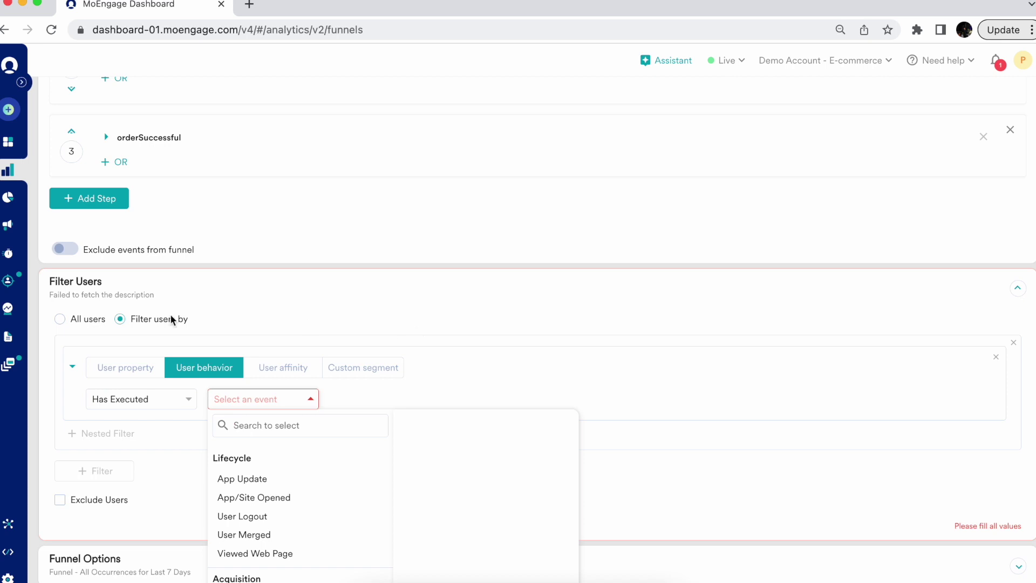
left_click(60, 319)
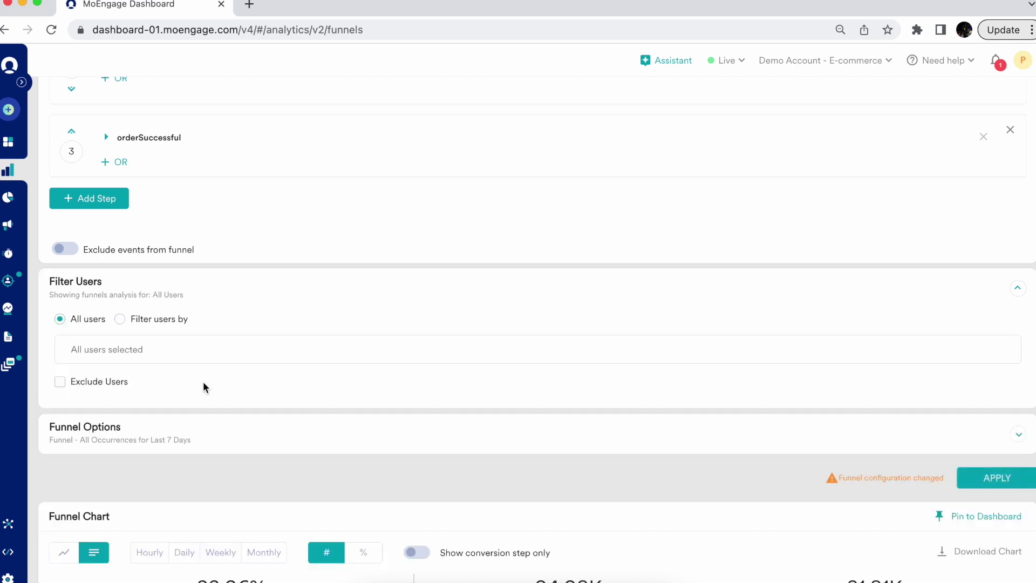
Apply the three-step funnel configuration and inspect the conversion details of the App/Site Opened and orderSuccessful columns
scroll(203, 381, "down", 2)
left_click(1012, 410)
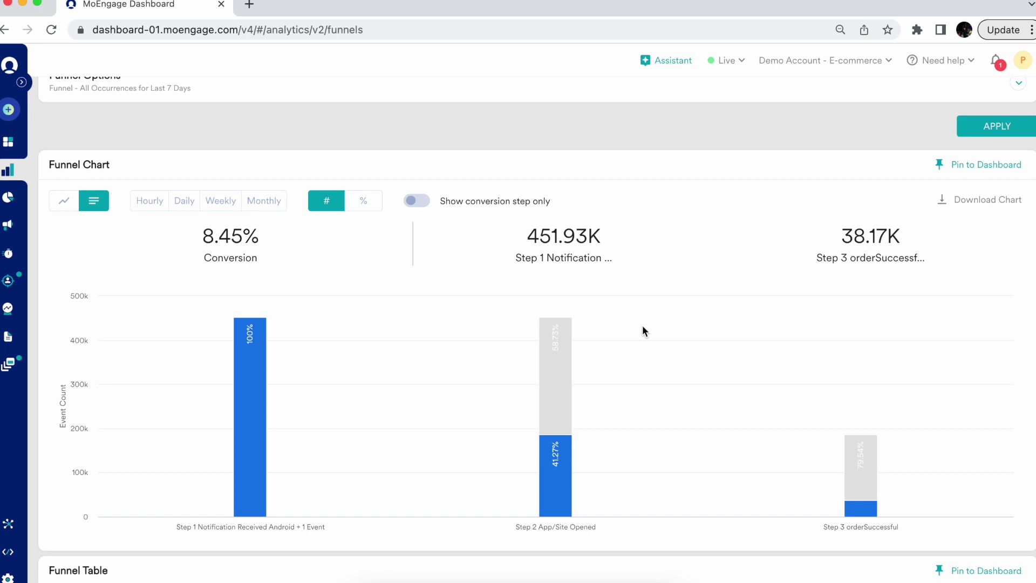
mouse_move(568, 469)
mouse_move(856, 513)
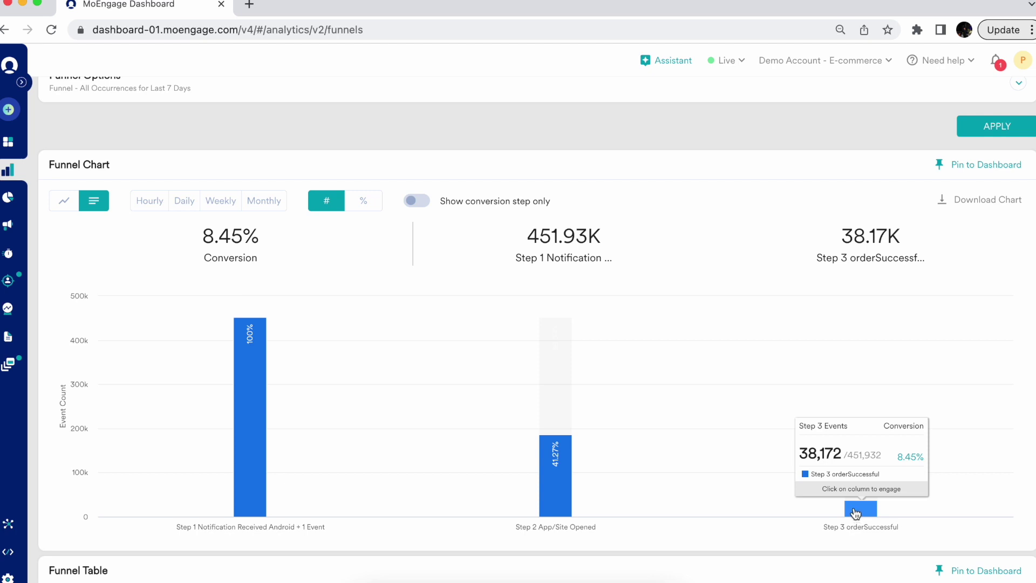
Change the funnel type to Time to convert - Unique Users and apply the configuration
scroll(782, 224, "up", 3)
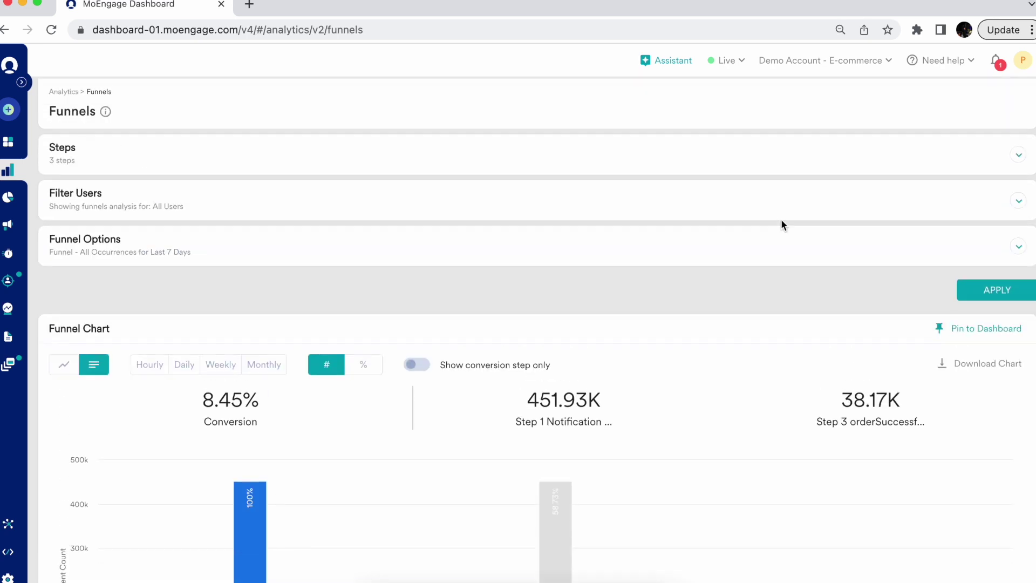
left_click(629, 257)
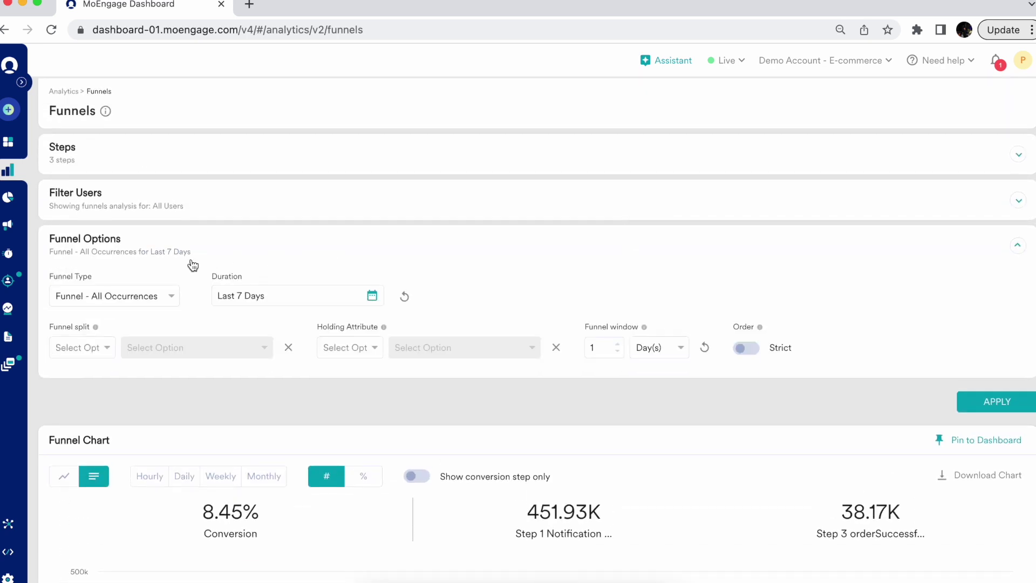
left_click(170, 296)
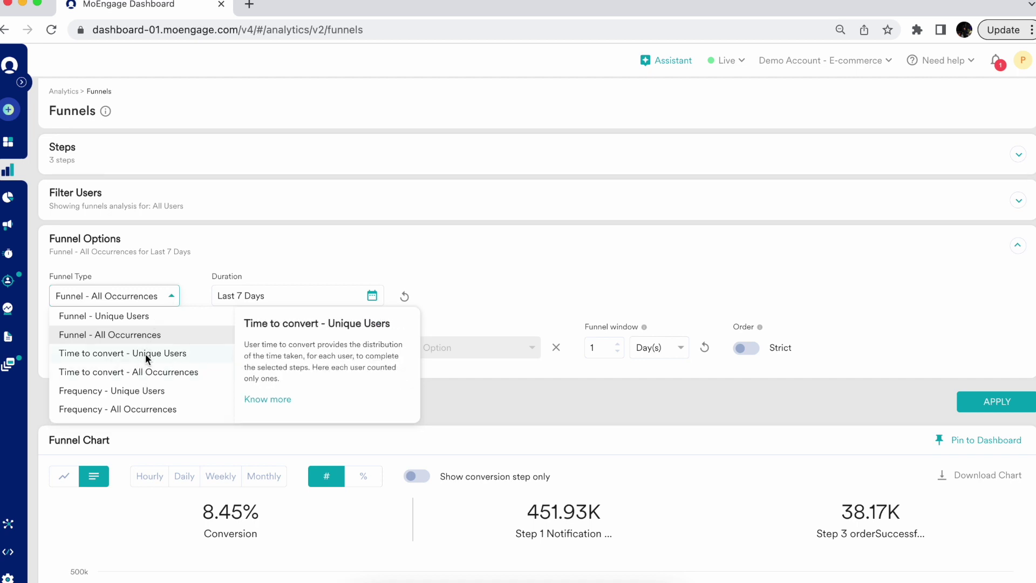
left_click(146, 354)
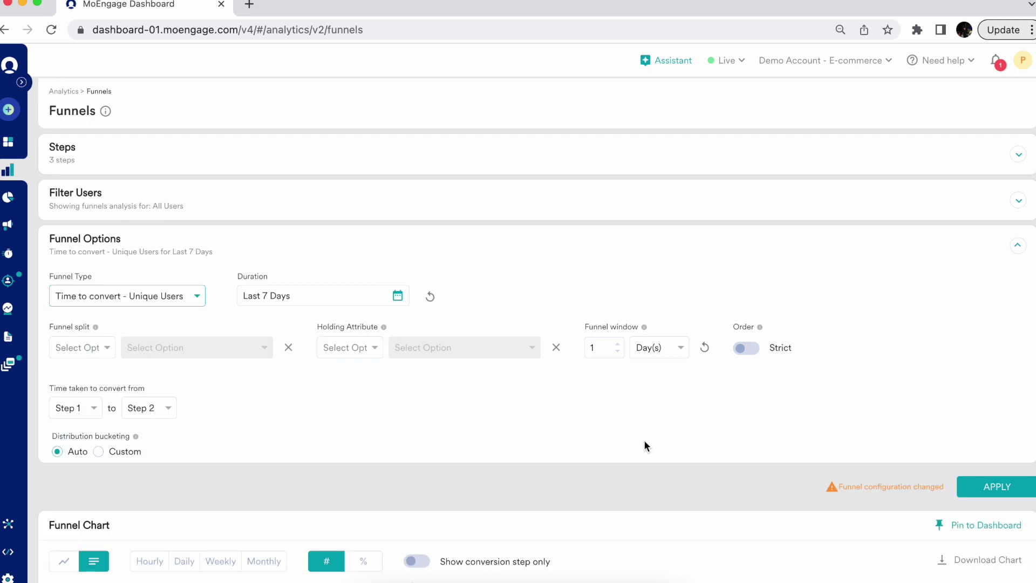
left_click(998, 494)
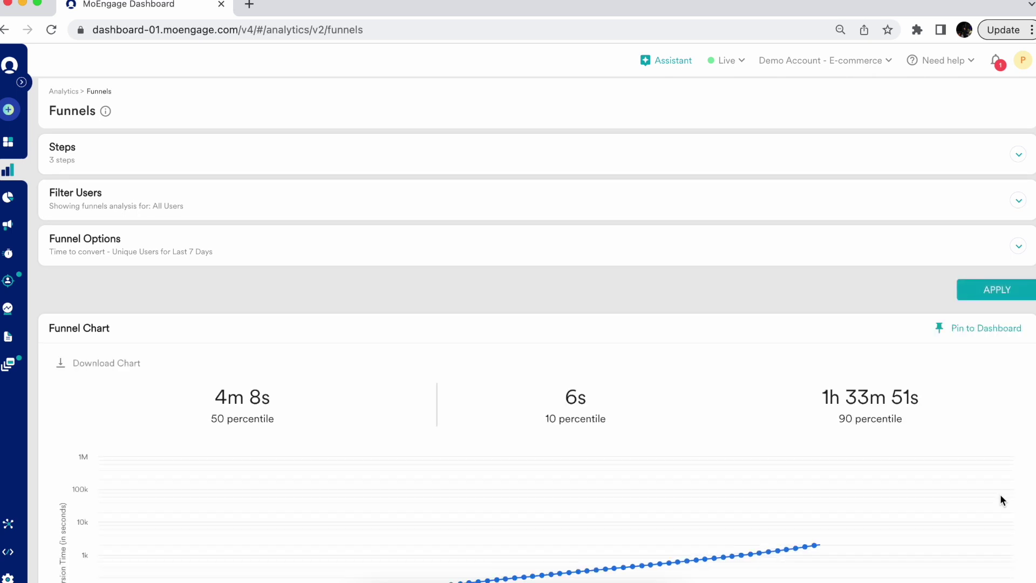
Examine the conversion times between step 1 and step 2 at low, middle and high percentiles of the time-to-convert chart
scroll(999, 495, "down", 1)
scroll(1001, 500, "down", 2)
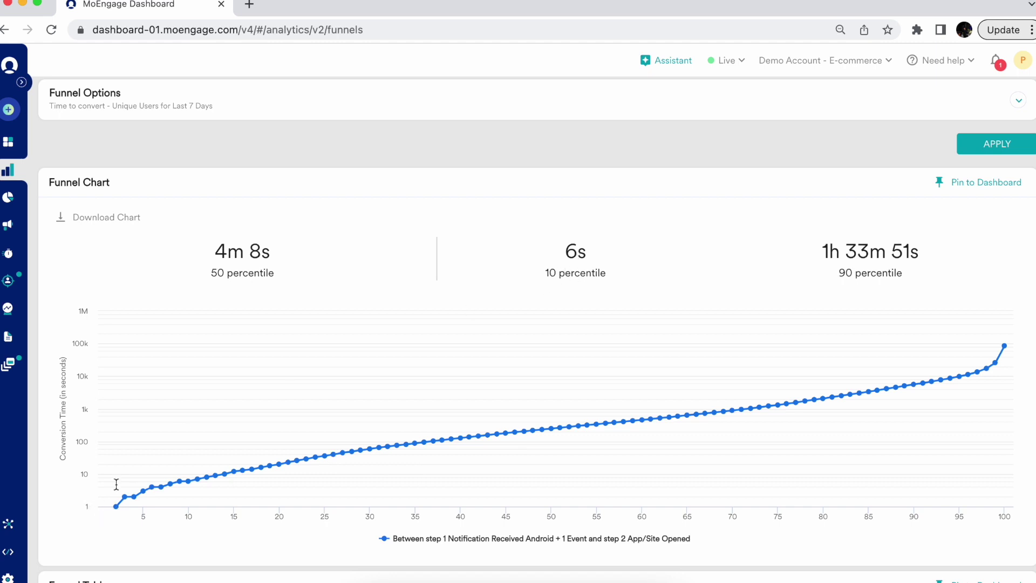
mouse_move(224, 475)
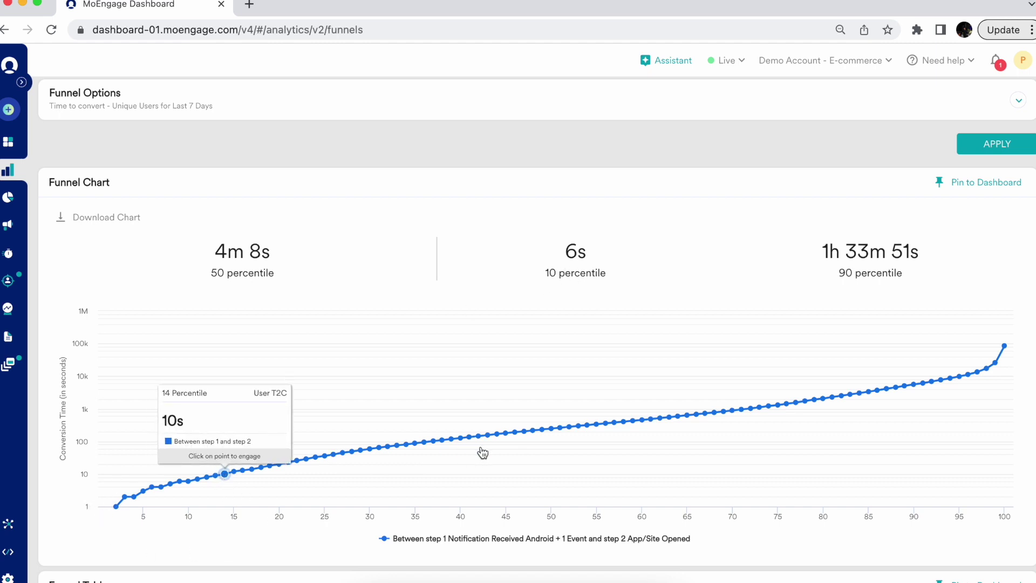
mouse_move(532, 431)
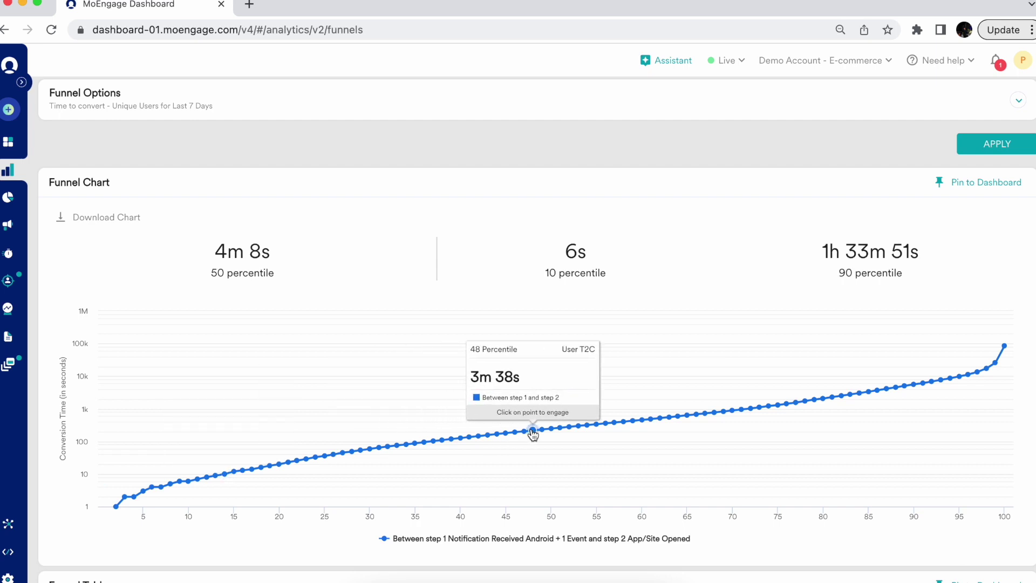
mouse_move(994, 369)
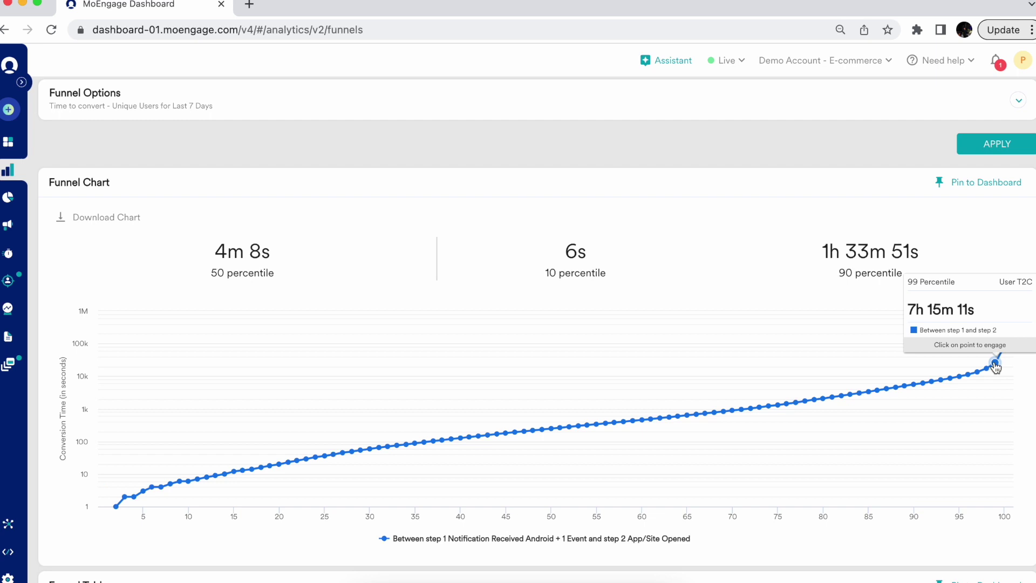
scroll(735, 340, "up", 3)
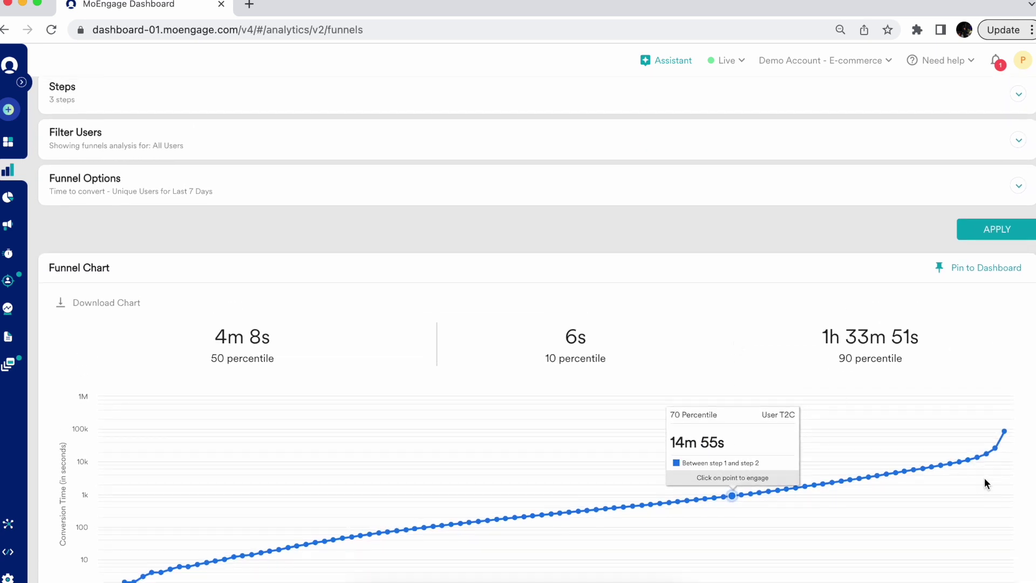
mouse_move(995, 450)
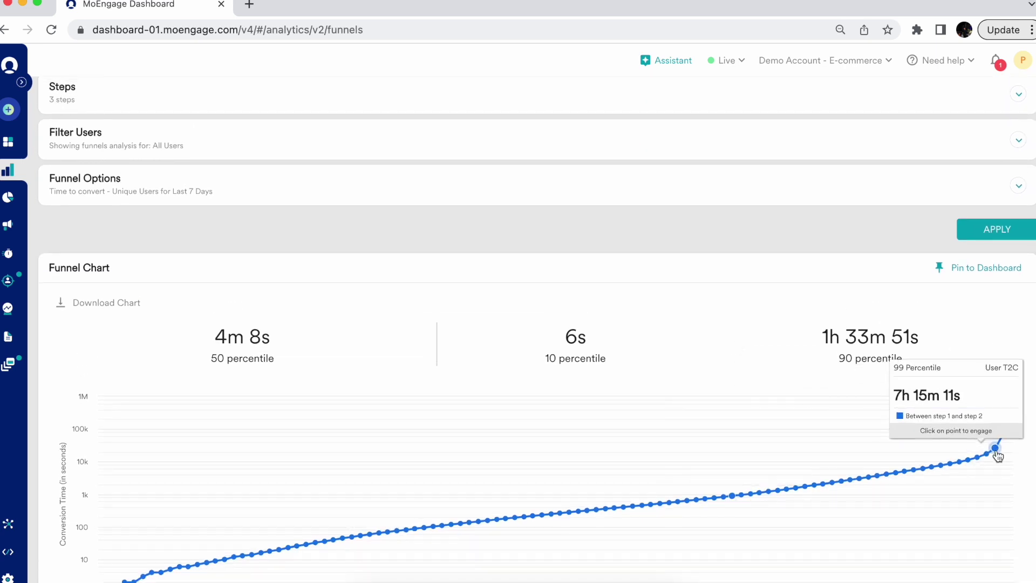
scroll(997, 456, "down", 2)
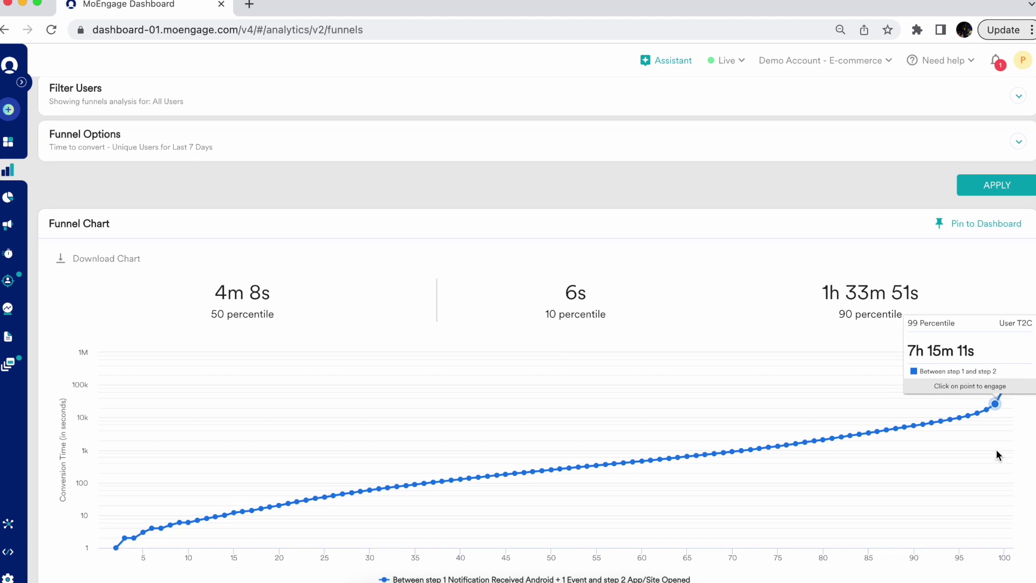
Split the funnel at Step 1 by the event attributes Campaign Id and App Version
left_click(507, 154)
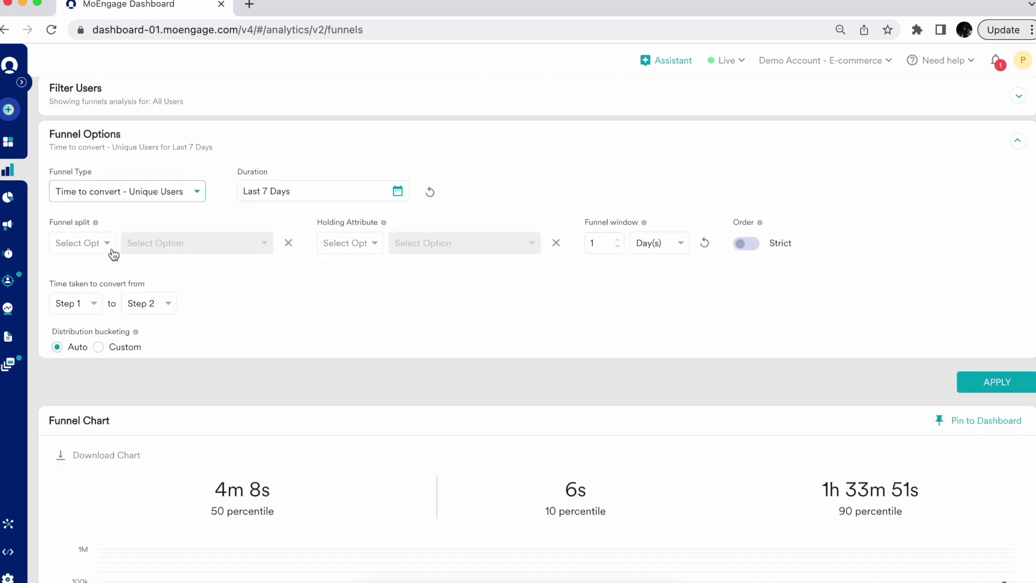
left_click(108, 243)
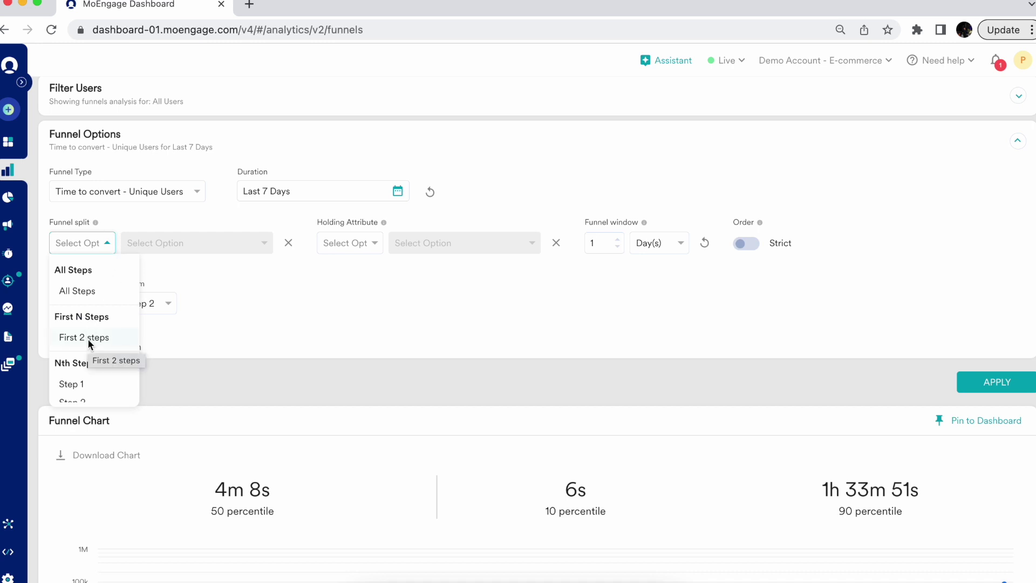
scroll(87, 338, "down", 1)
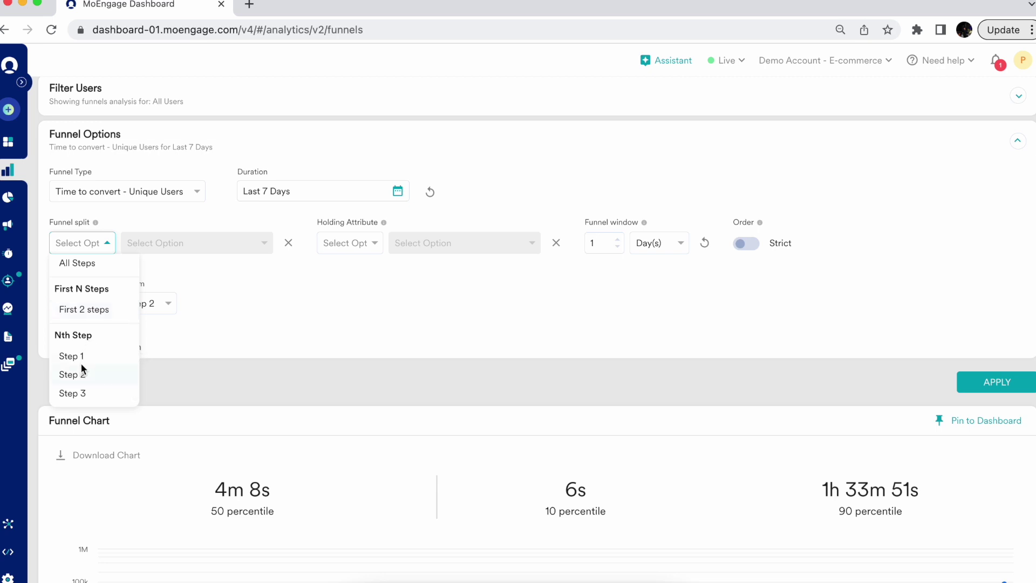
left_click(85, 357)
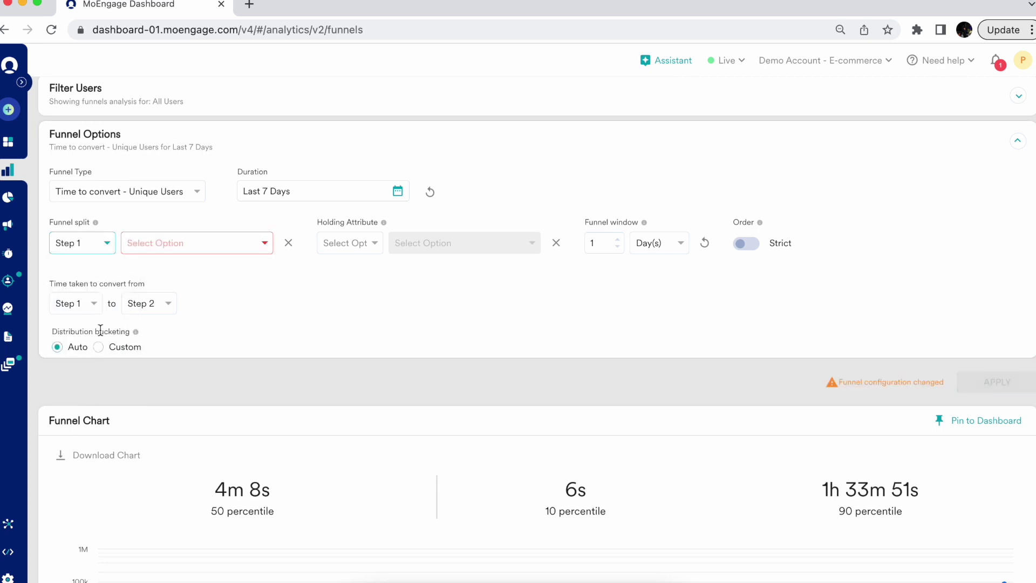
left_click(162, 250)
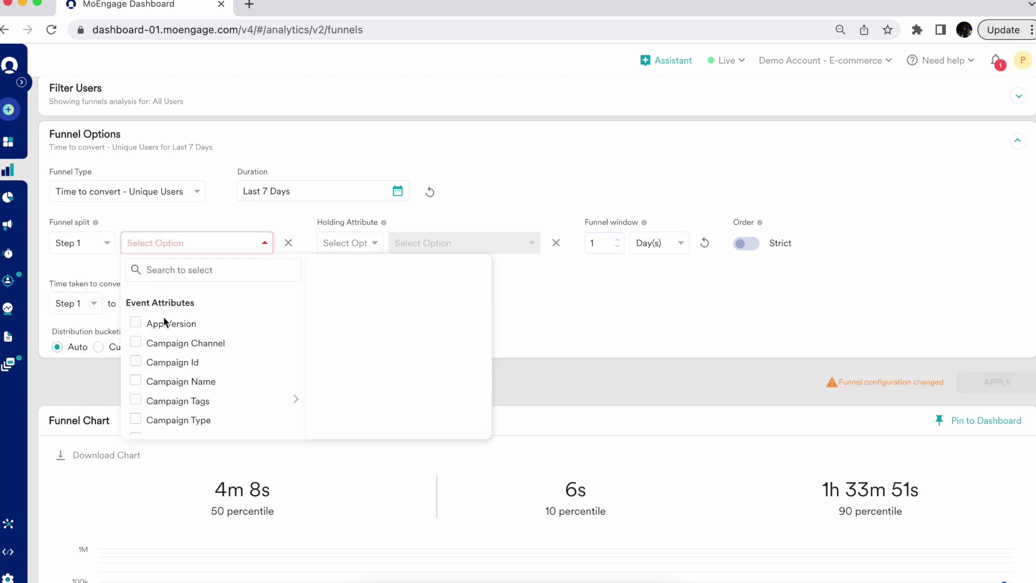
scroll(174, 360, "down", 20)
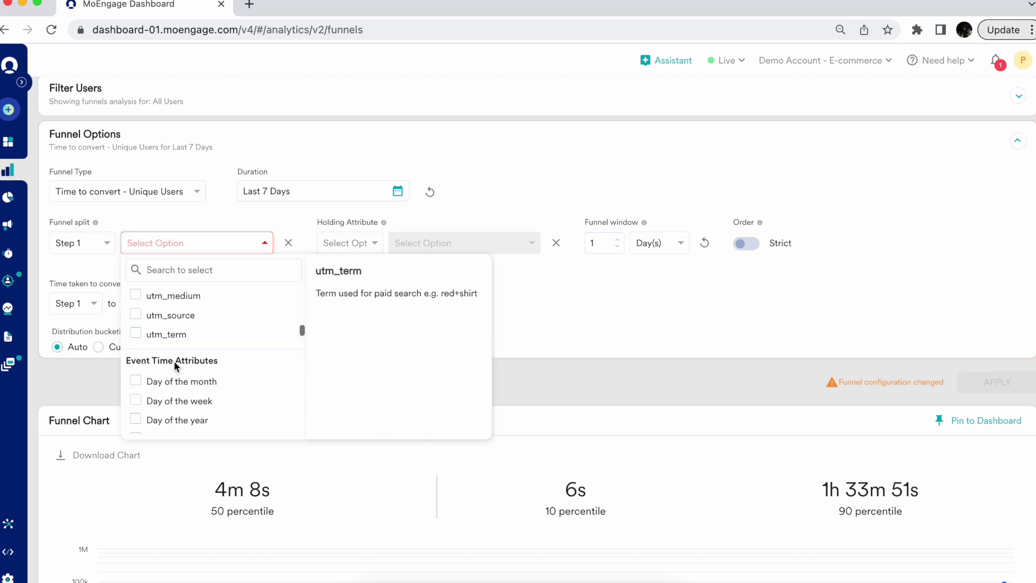
scroll(174, 360, "down", 15)
scroll(173, 361, "up", 20)
scroll(173, 361, "down", 2)
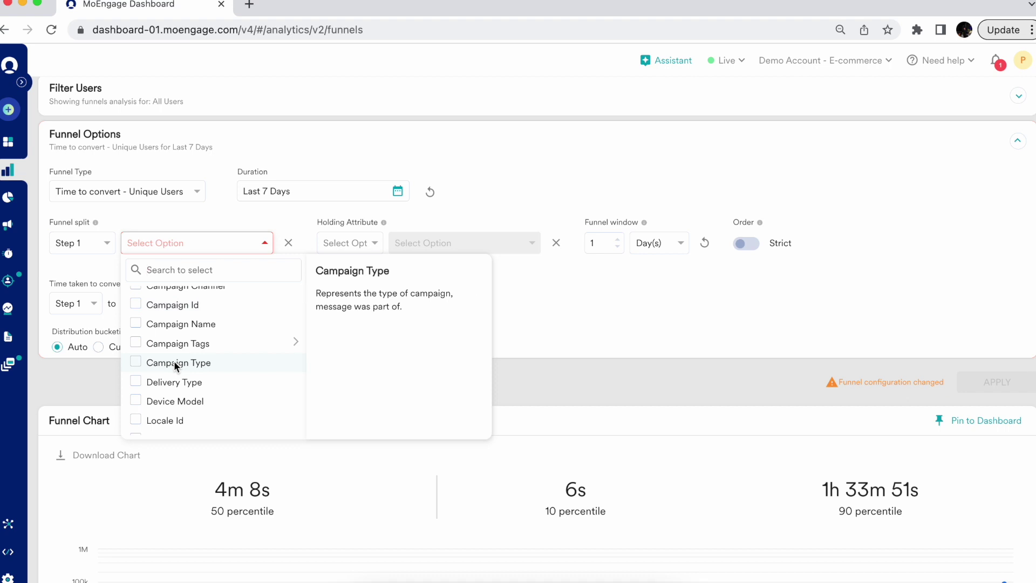
scroll(173, 361, "up", 1)
left_click(136, 337)
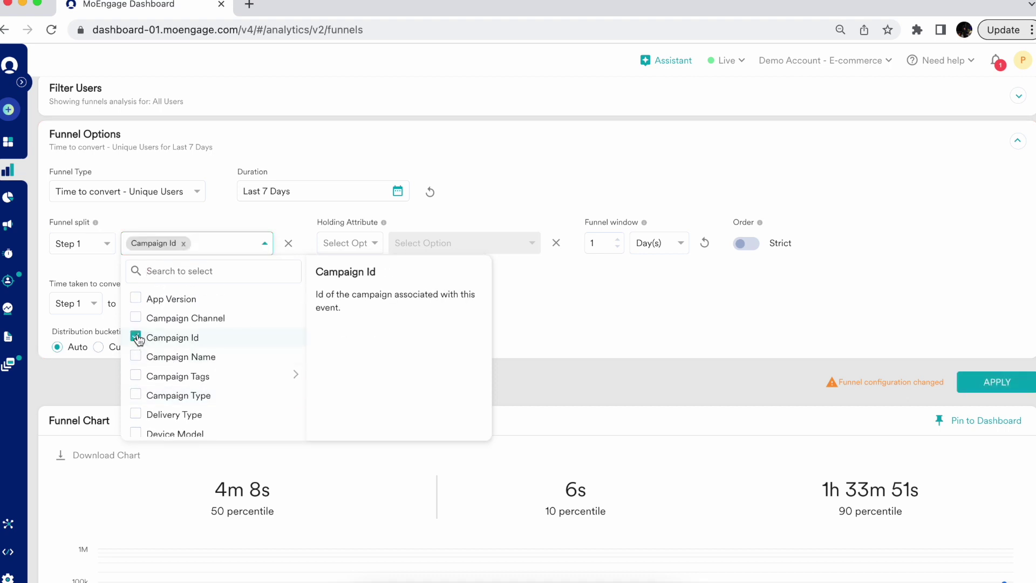
left_click(136, 298)
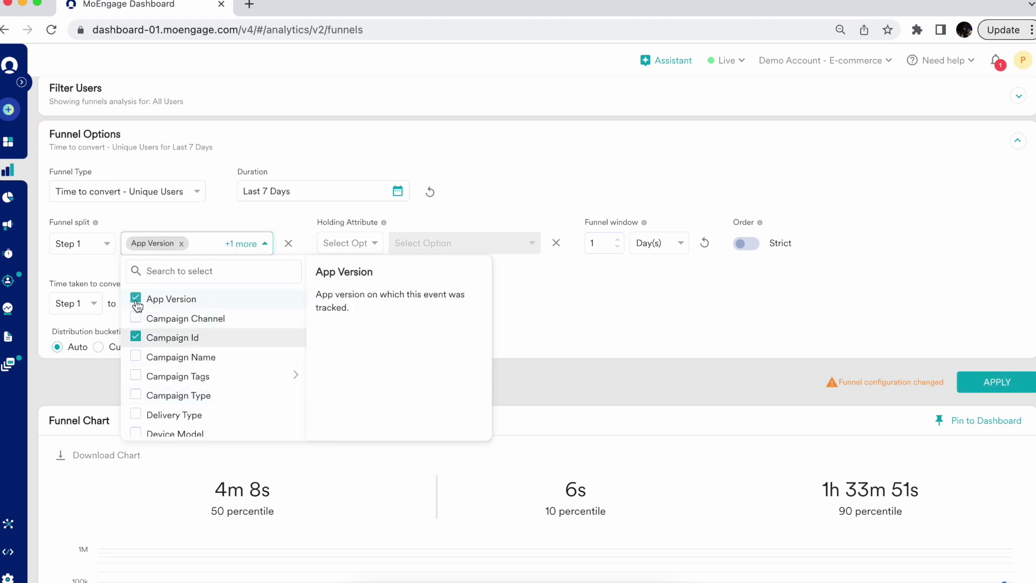
Set the holding attribute scope to All Steps, browse the available attributes, and clear the holding attribute
left_click(361, 245)
left_click(361, 291)
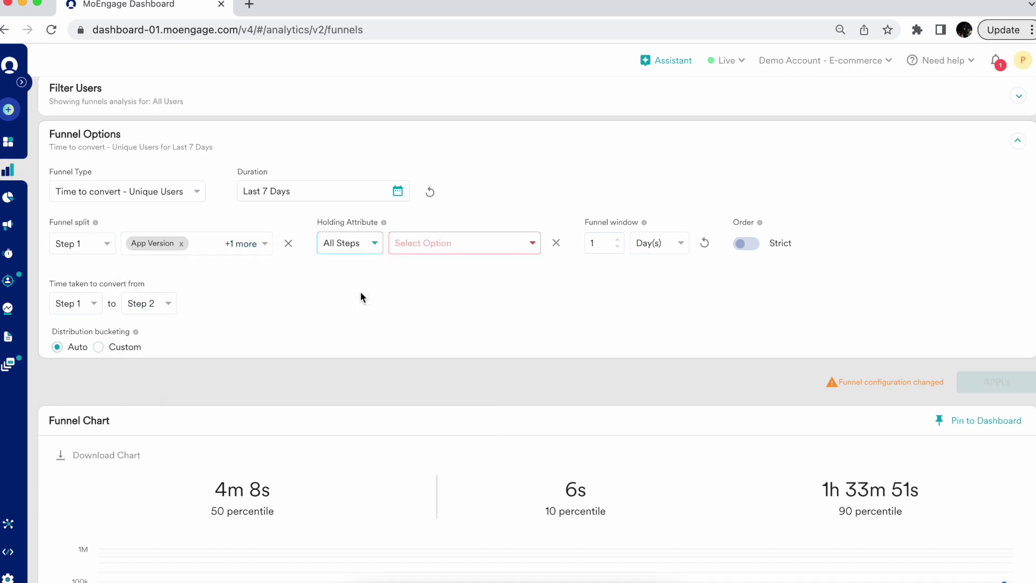
left_click(361, 247)
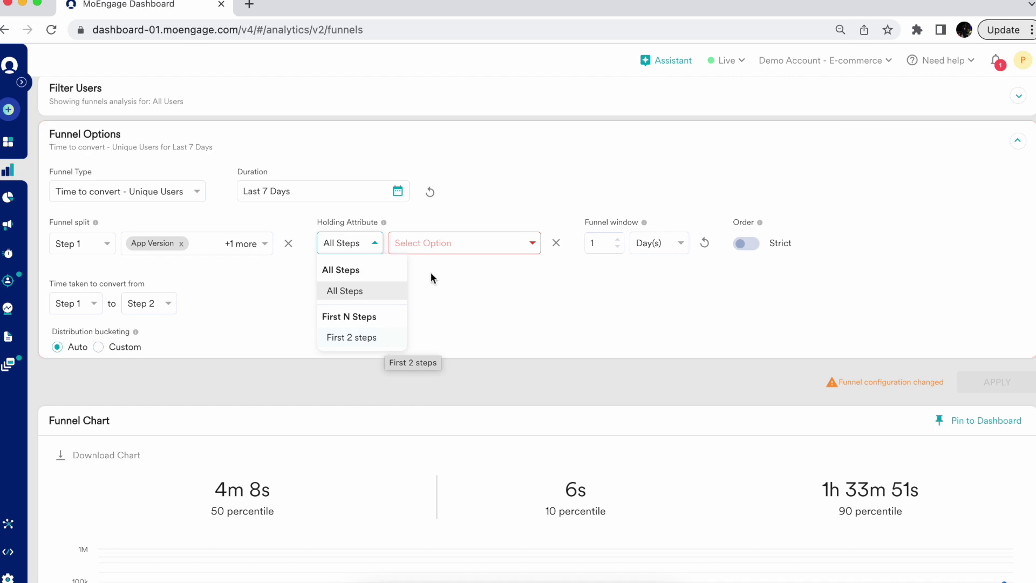
left_click(456, 247)
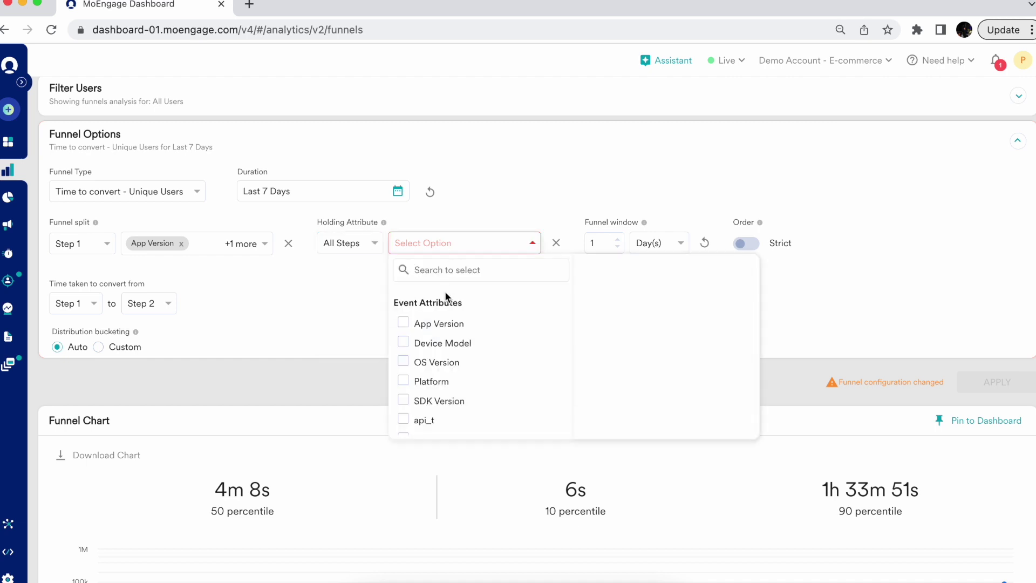
scroll(440, 324, "down", 10)
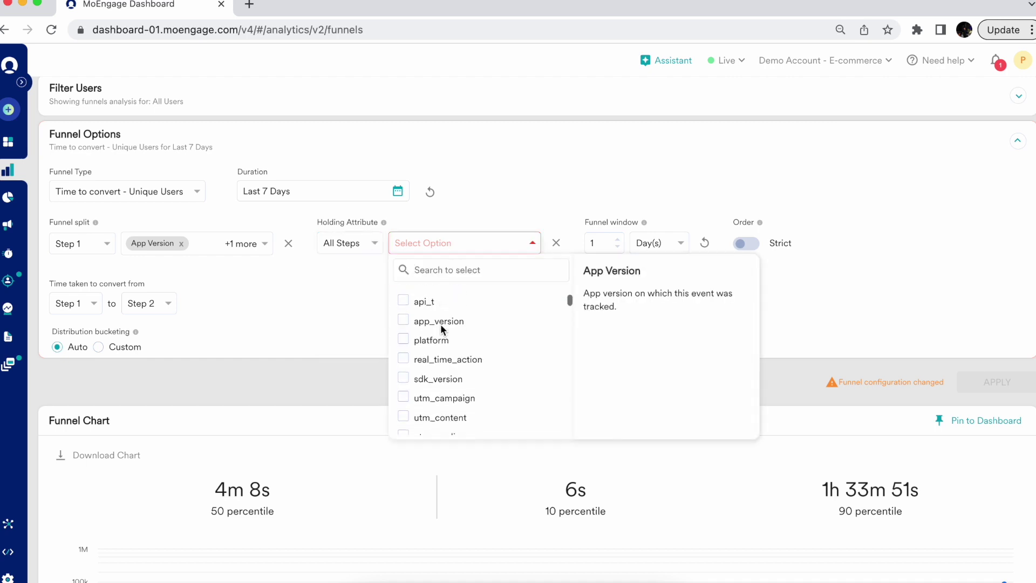
scroll(440, 323, "down", 2)
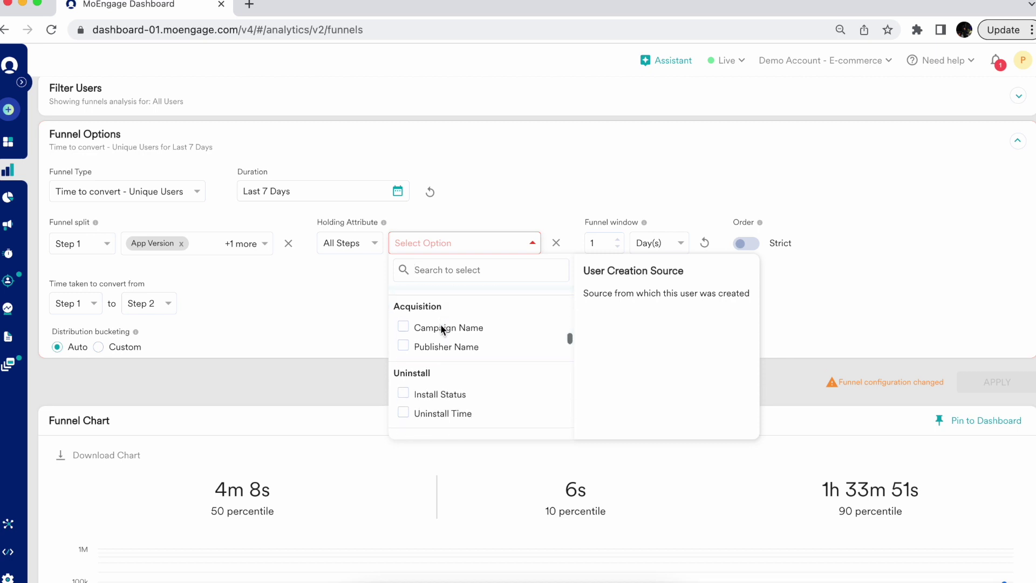
left_click(340, 331)
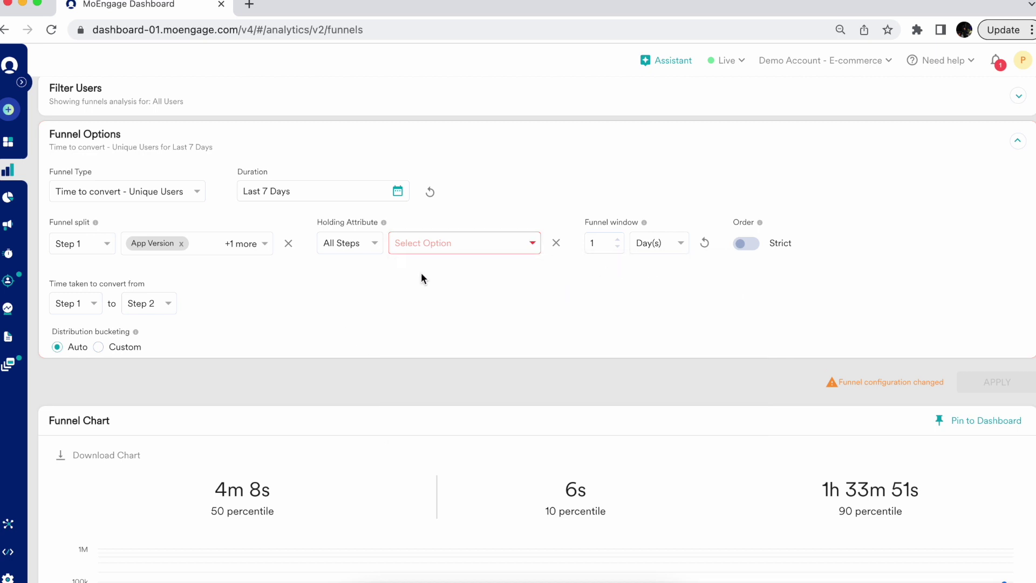
left_click(556, 244)
left_click(597, 247)
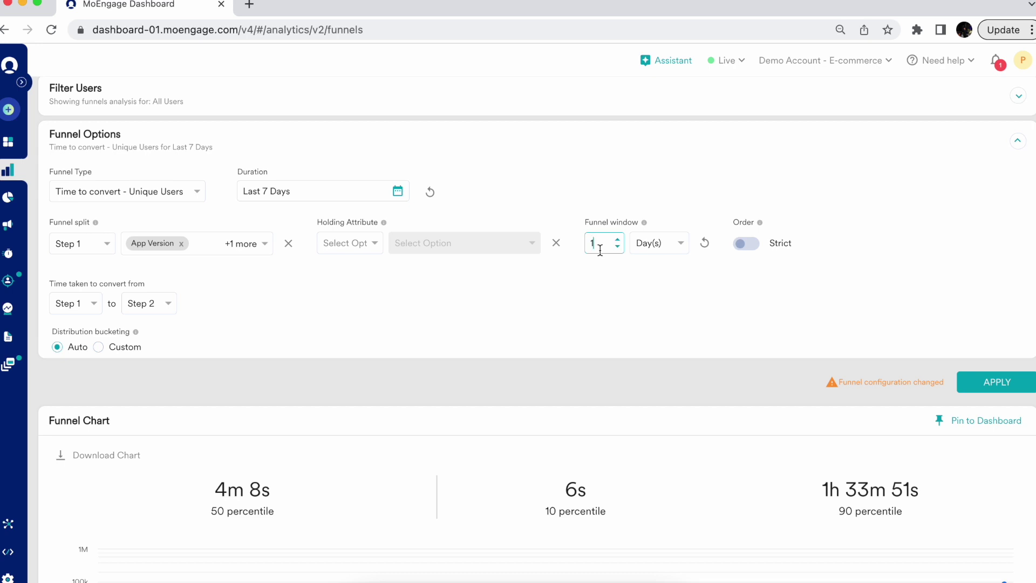
left_click(644, 248)
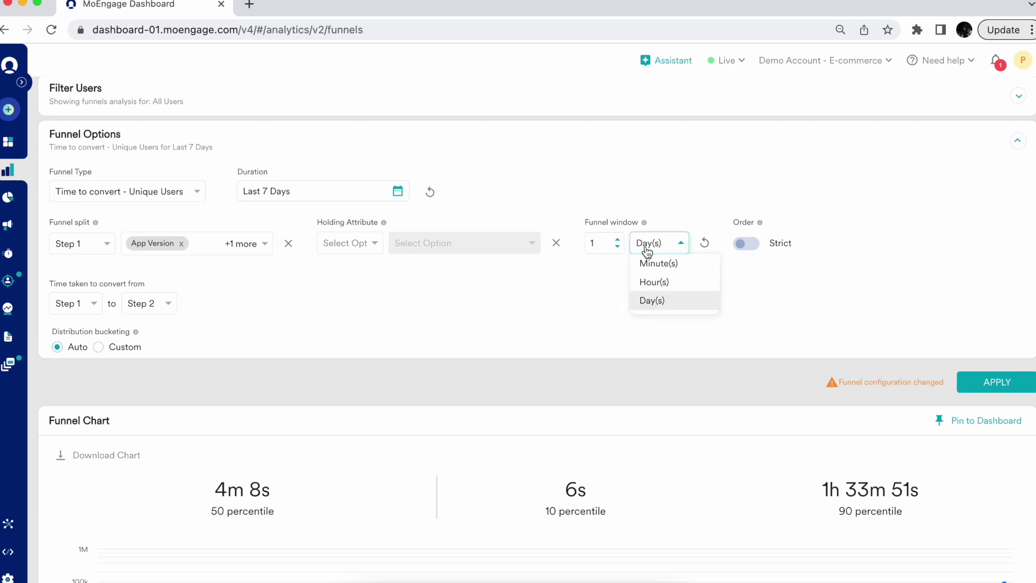
left_click(608, 267)
scroll(608, 267, "up", 2)
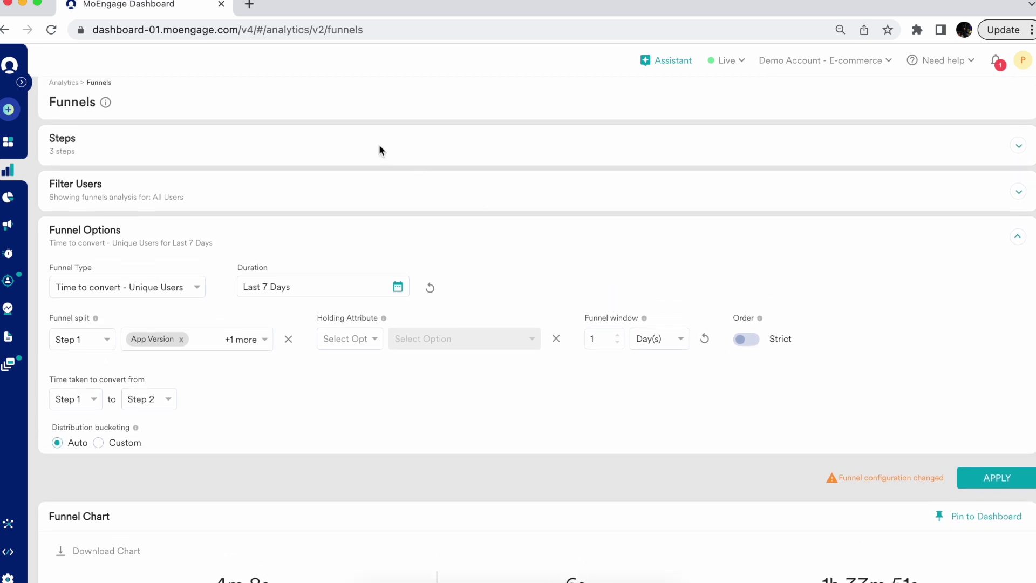
left_click(377, 154)
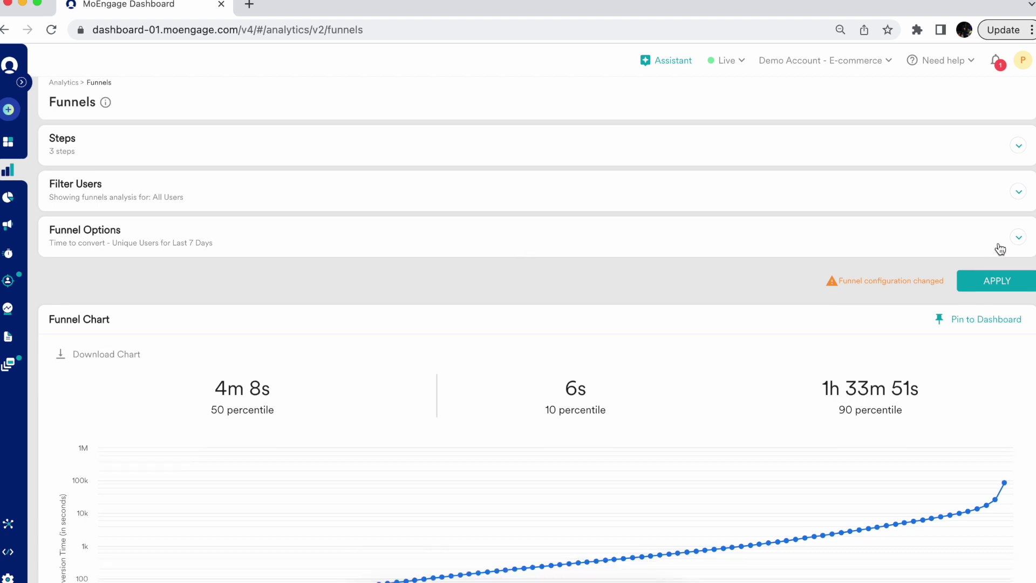
left_click(1017, 240)
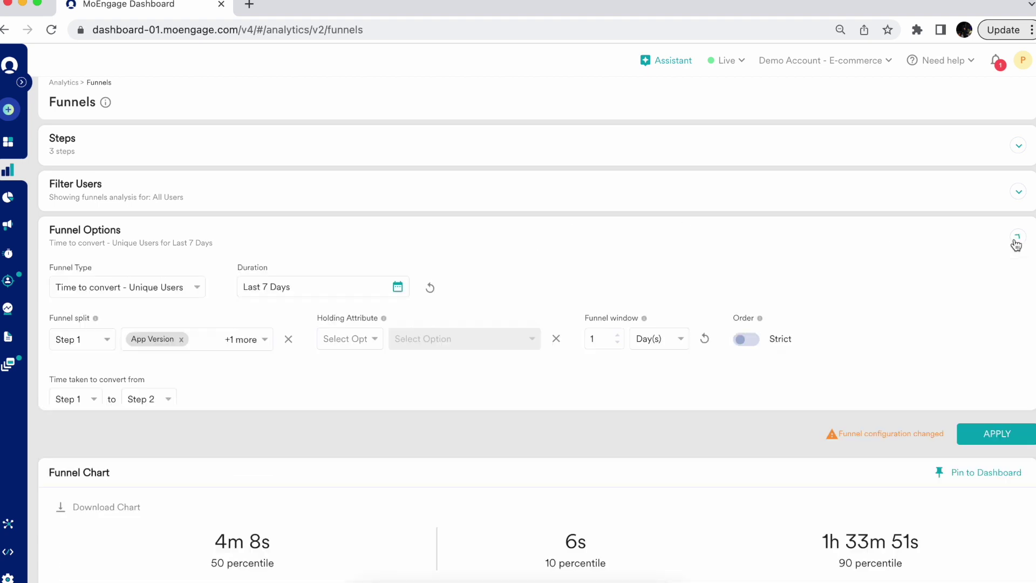
scroll(610, 392, "down", 2)
scroll(610, 392, "up", 2)
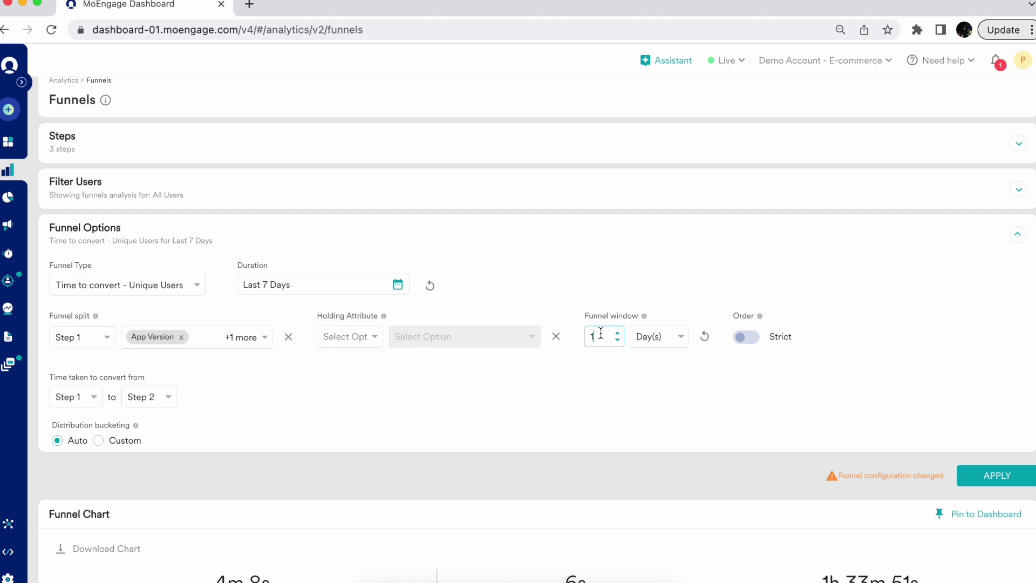
Set the funnel window unit to Minute(s) and turn on Strict order
left_click(652, 338)
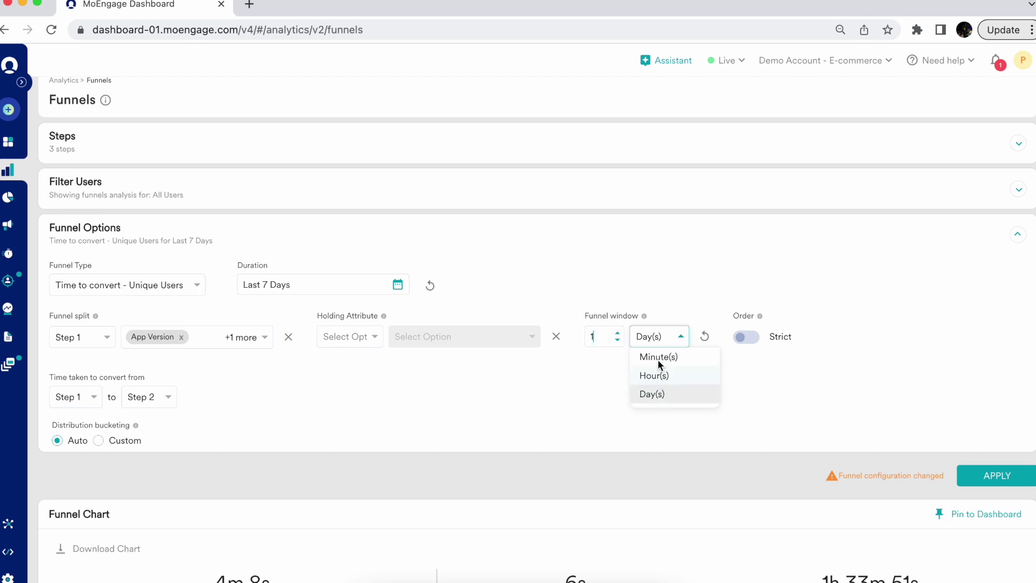
left_click(654, 375)
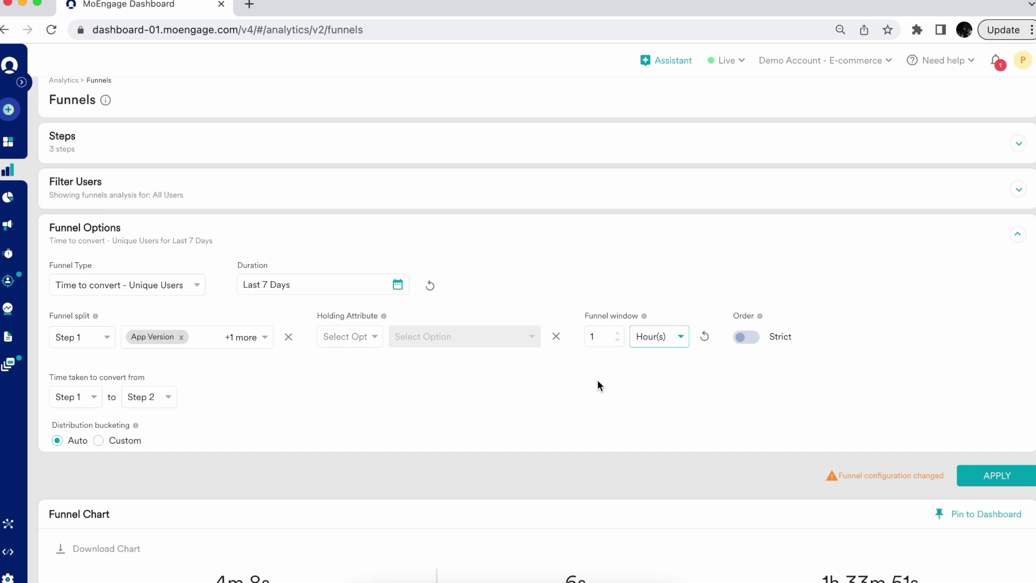
left_click(663, 341)
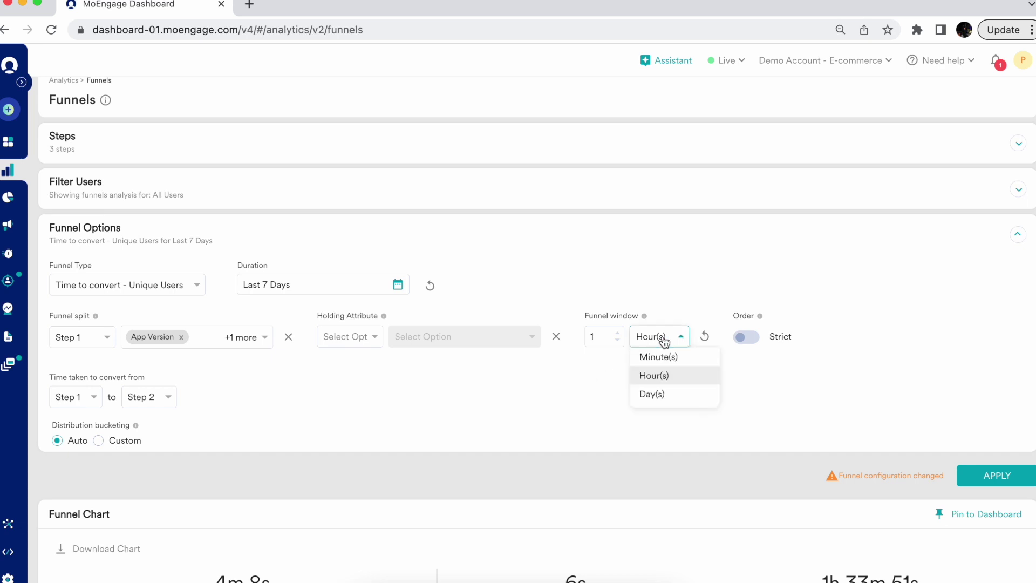
left_click(663, 354)
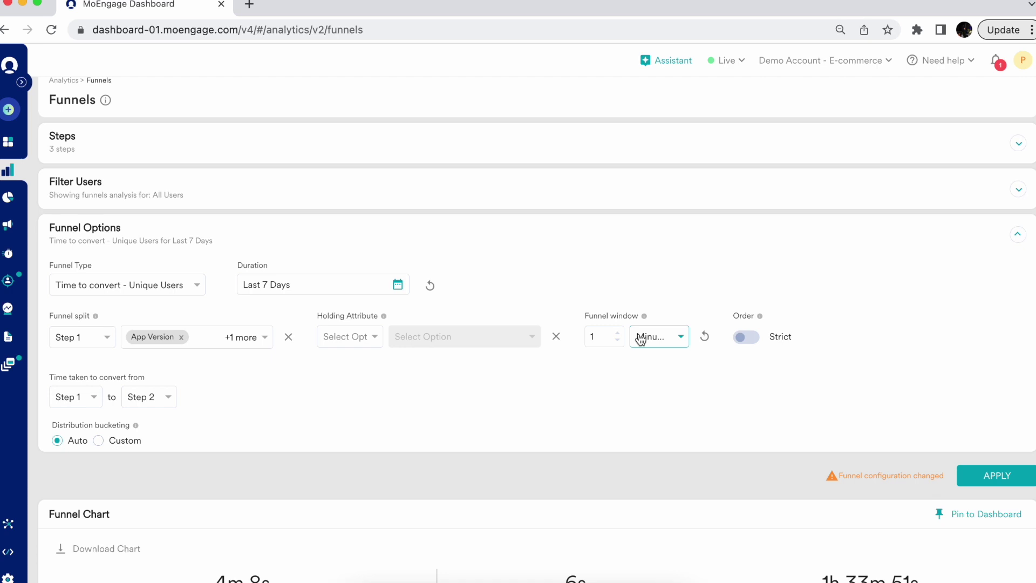
left_click(747, 337)
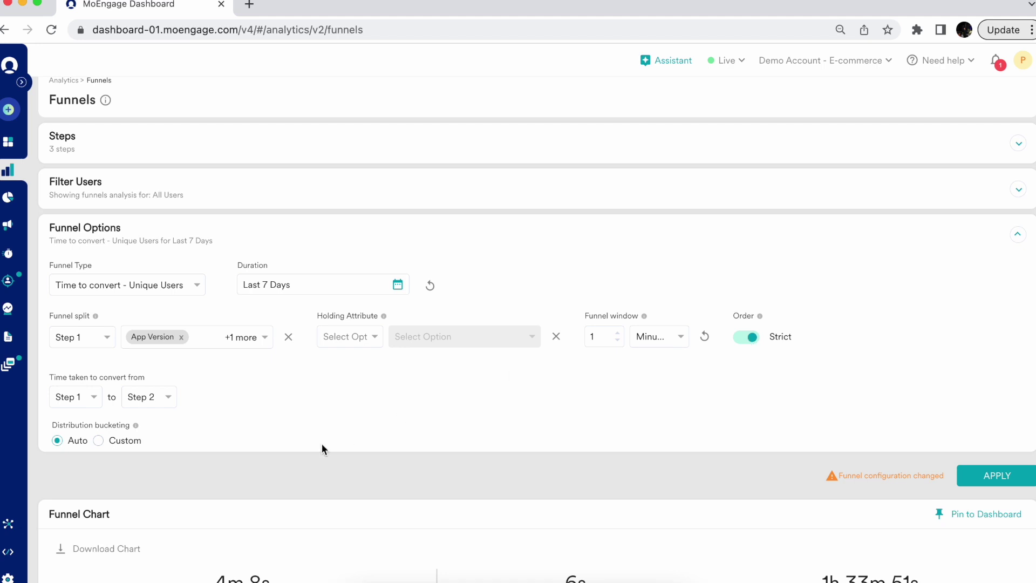
Set the time taken to convert to run from Step 2 to Step 3
left_click(160, 293)
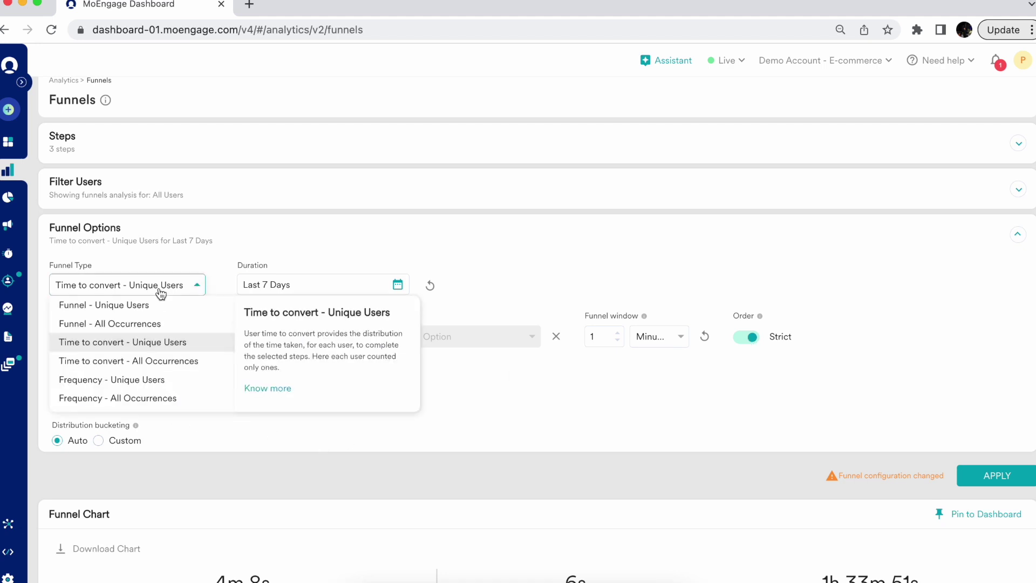
left_click(172, 441)
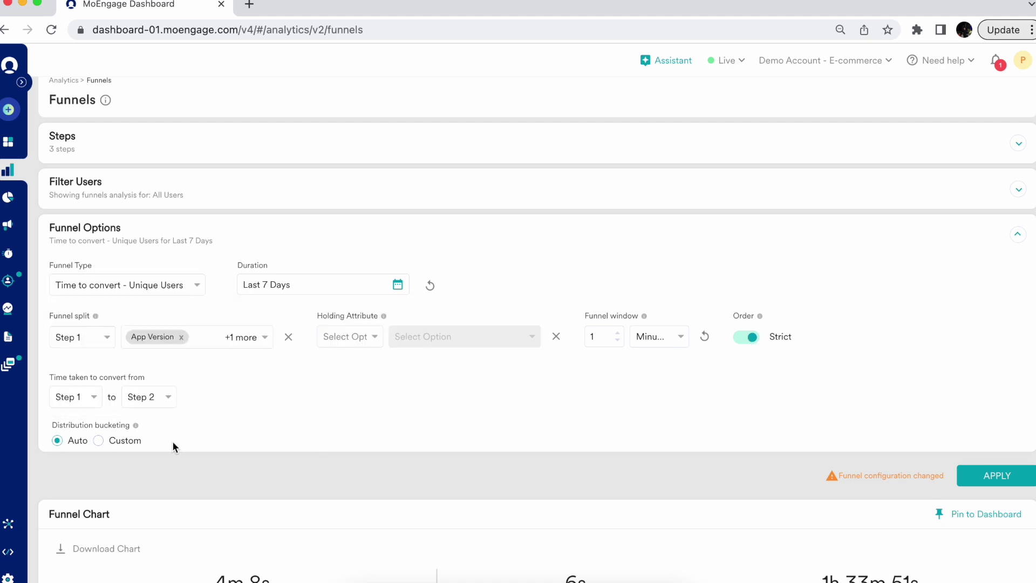
left_click(95, 402)
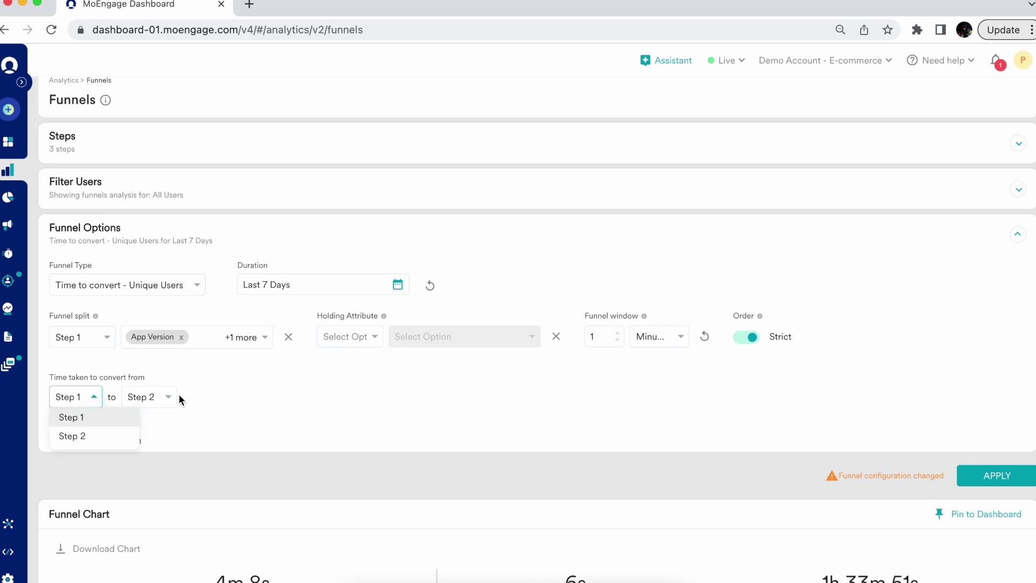
left_click(179, 394)
left_click(95, 400)
left_click(219, 416)
left_click(88, 403)
left_click(76, 437)
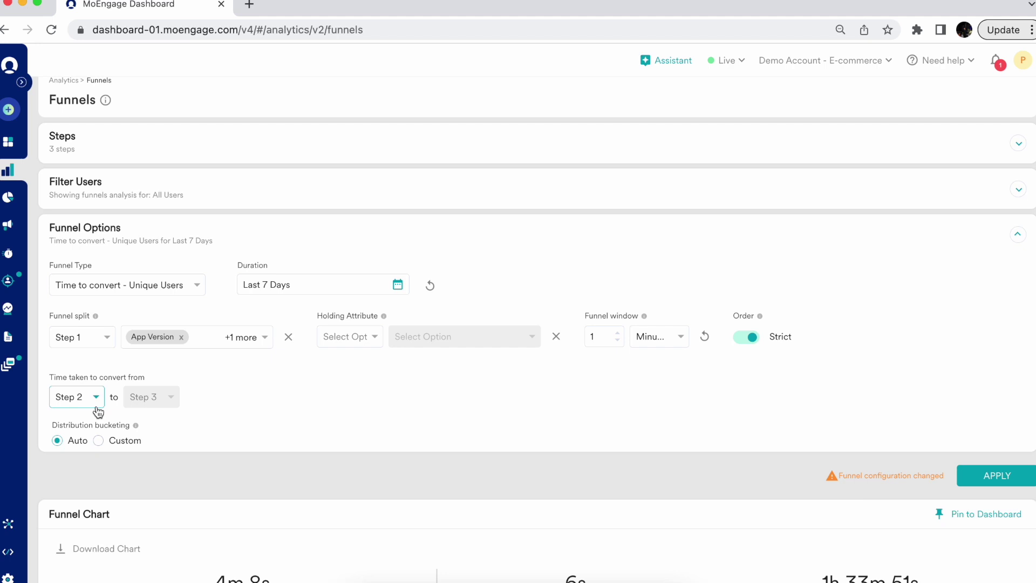
Switch the distribution bucketing to Custom and apply the changed funnel configuration
scroll(288, 486, "down", 3)
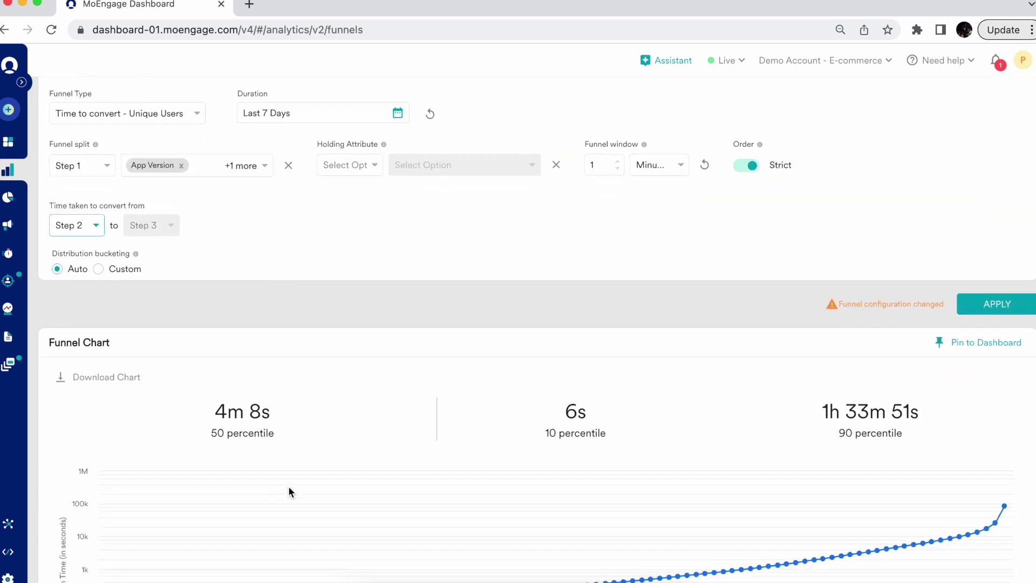
scroll(289, 485, "down", 2)
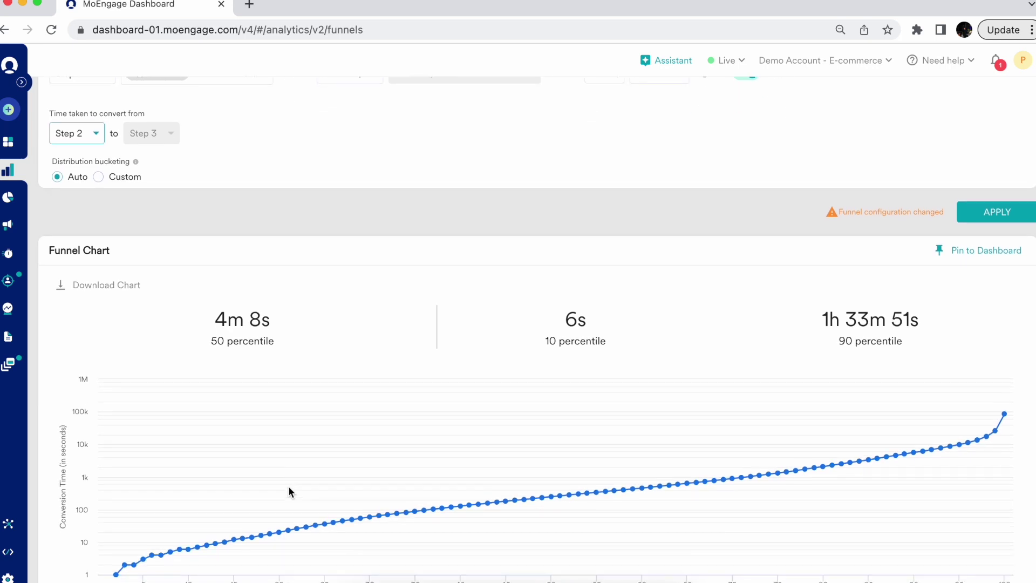
left_click(101, 176)
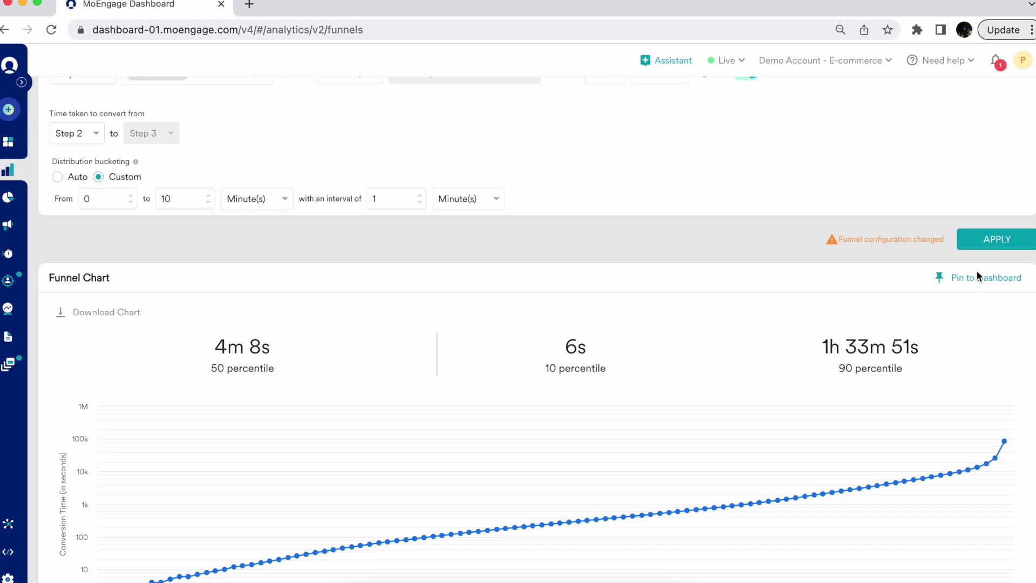
left_click(1007, 237)
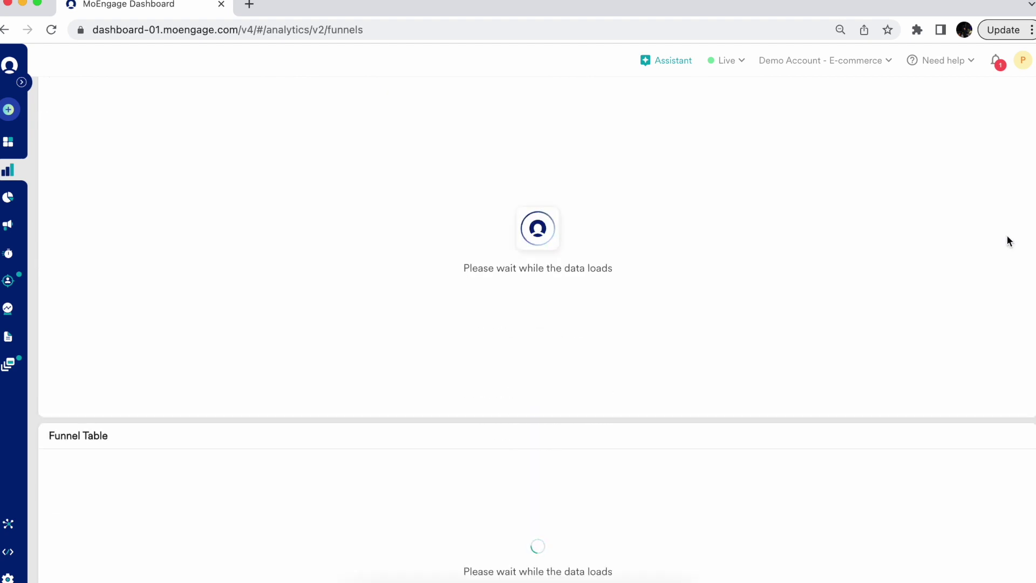
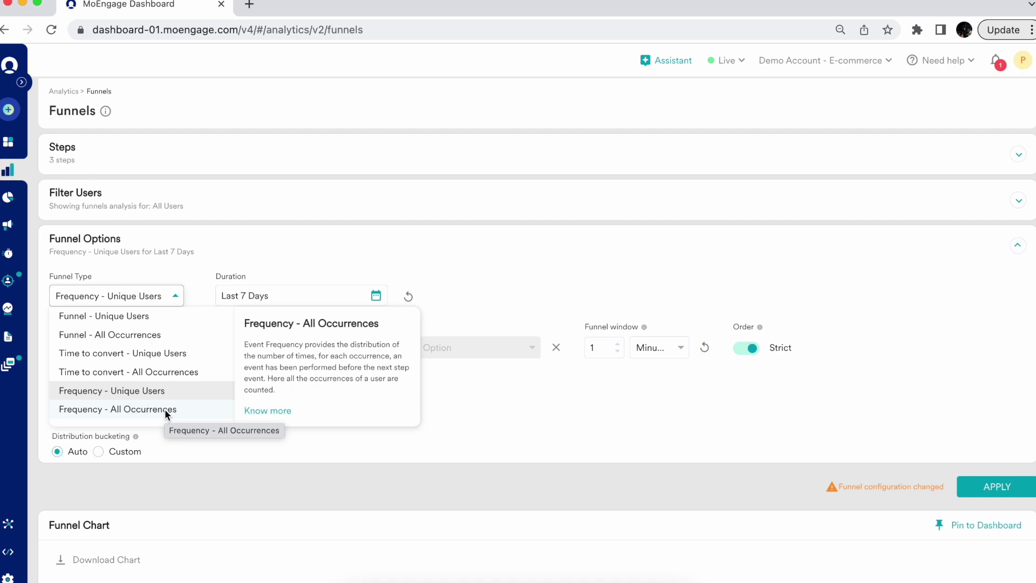
Set the funnel type to Frequency - All Occurrences and apply the changed configuration
left_click(448, 416)
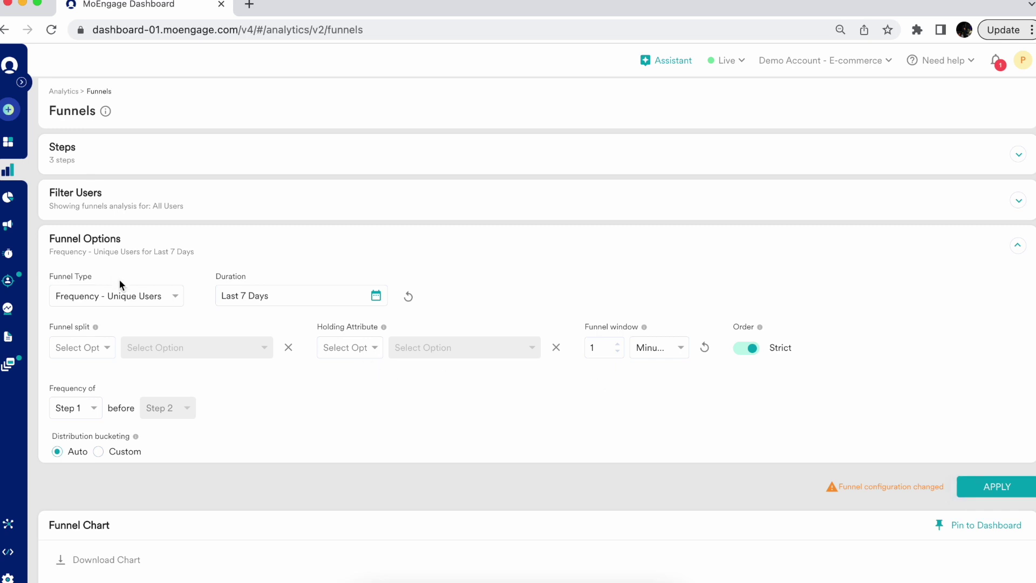
left_click(125, 296)
left_click(130, 408)
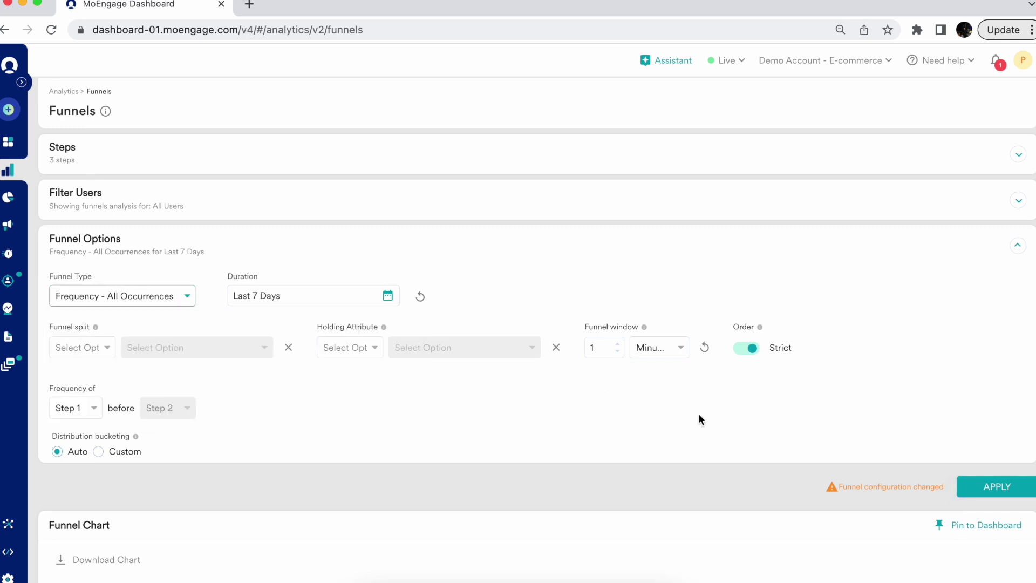
left_click(993, 487)
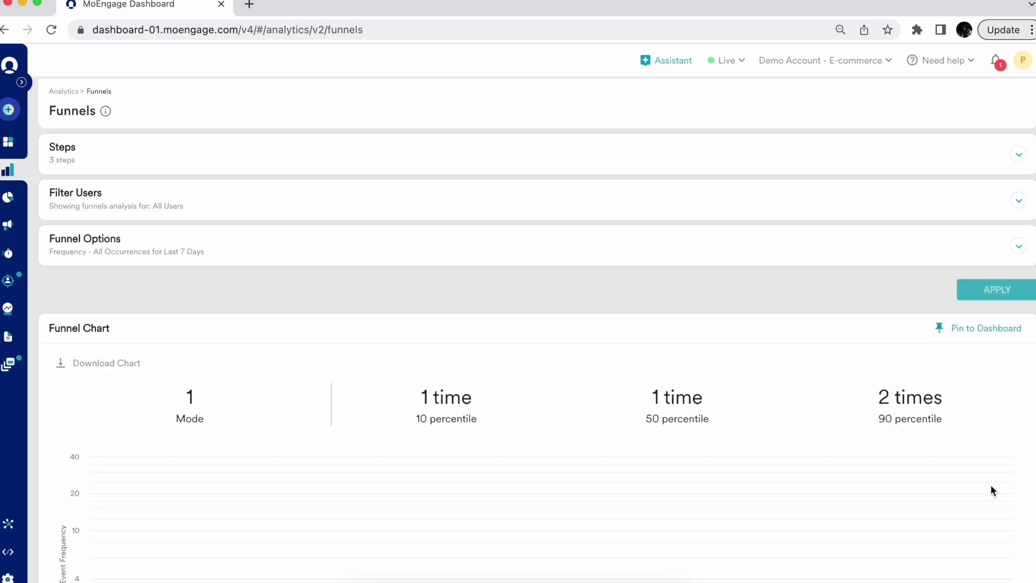
Examine the event frequency across percentiles in the funnel chart and the funnel table below it
scroll(991, 489, "down", 5)
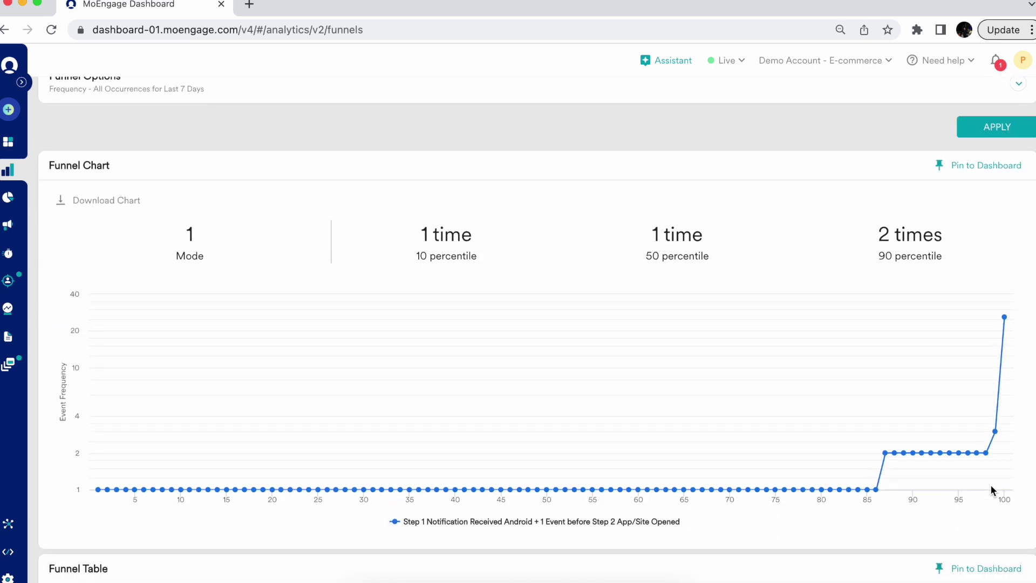
mouse_move(983, 408)
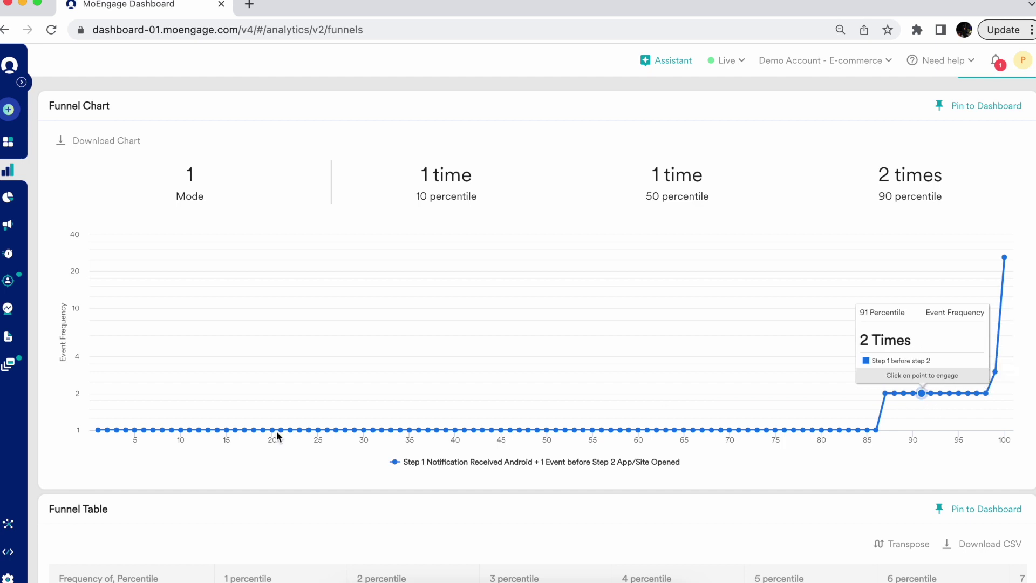
mouse_move(102, 433)
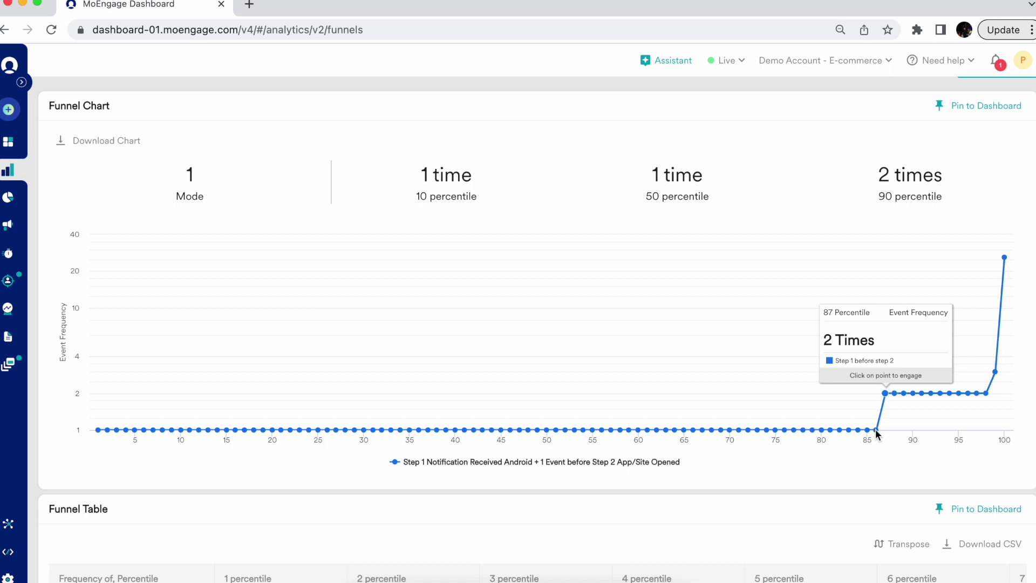
left_click(886, 394)
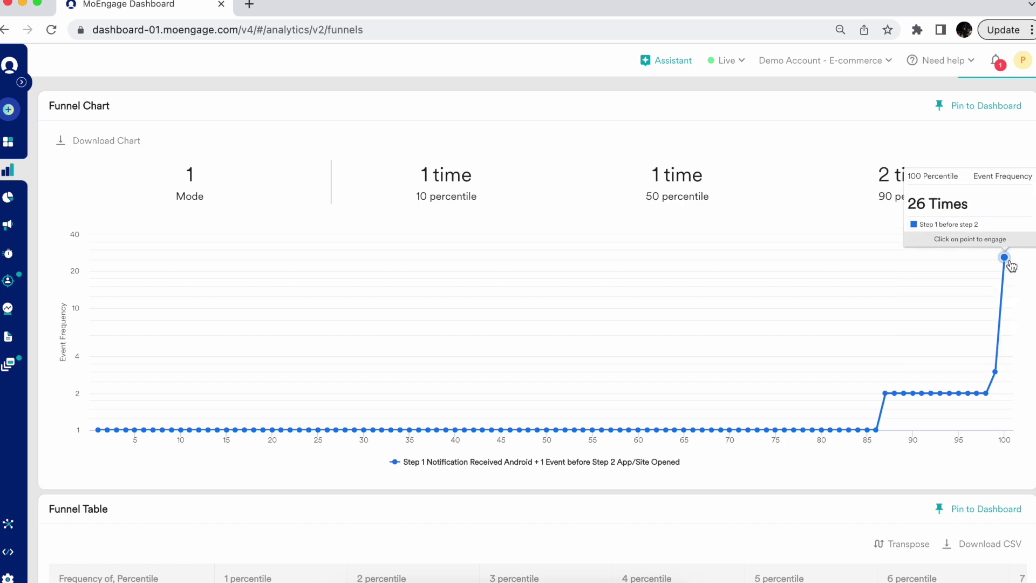
scroll(1010, 262, "down", 1)
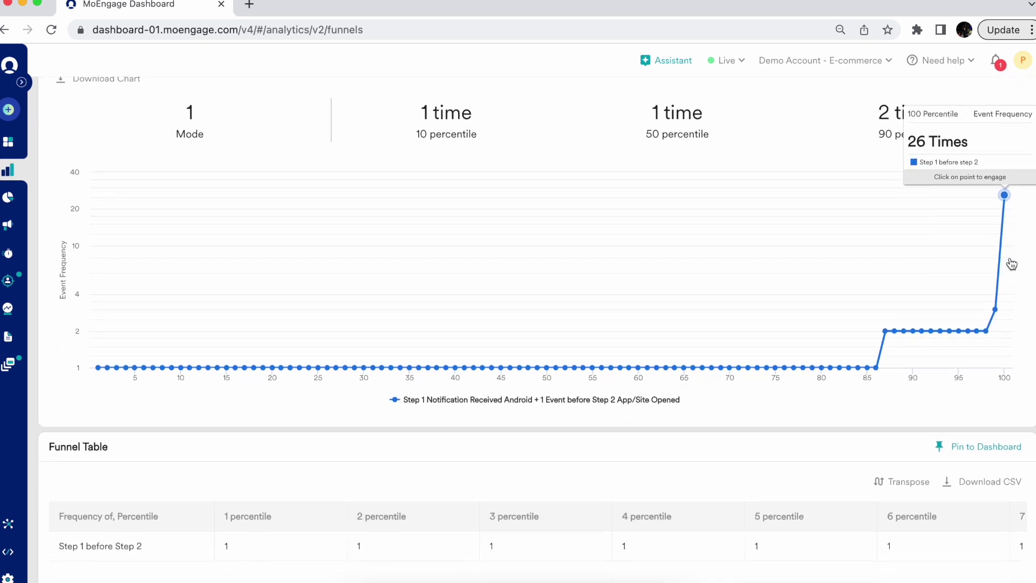
scroll(699, 447, "up", 2)
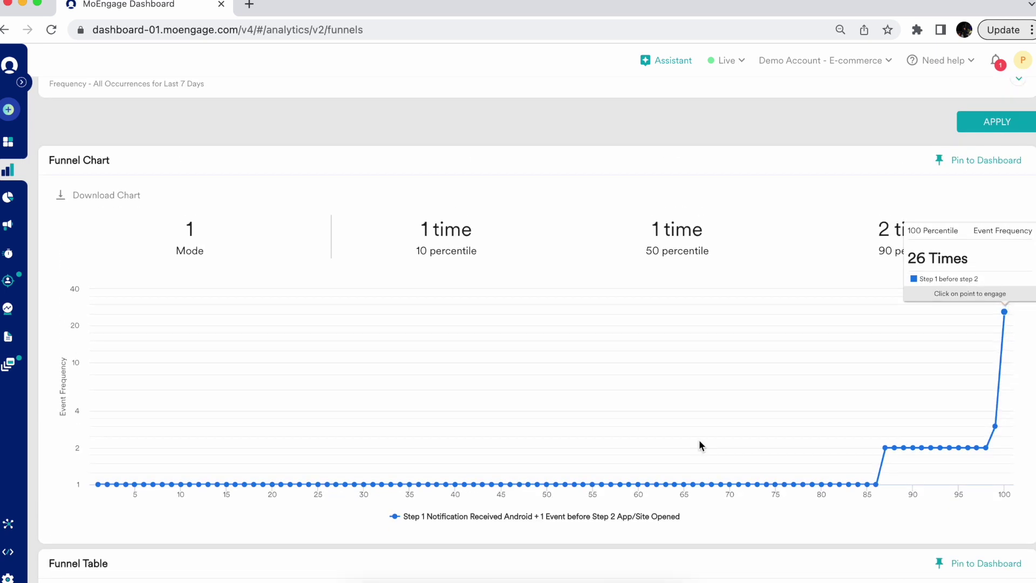
Expand the funnel options and review the available funnel types and their descriptions
scroll(442, 358, "up", 2)
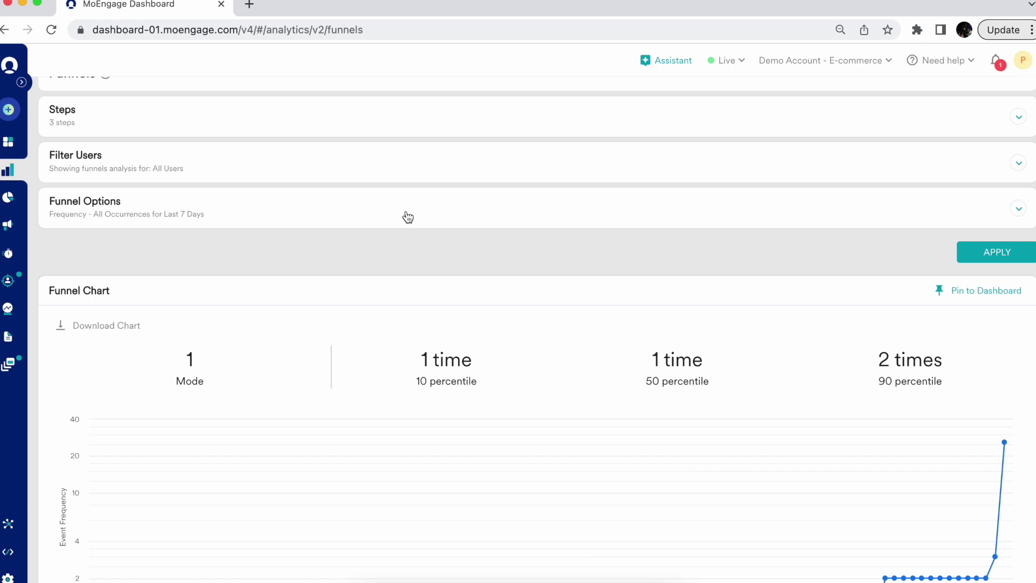
left_click(408, 217)
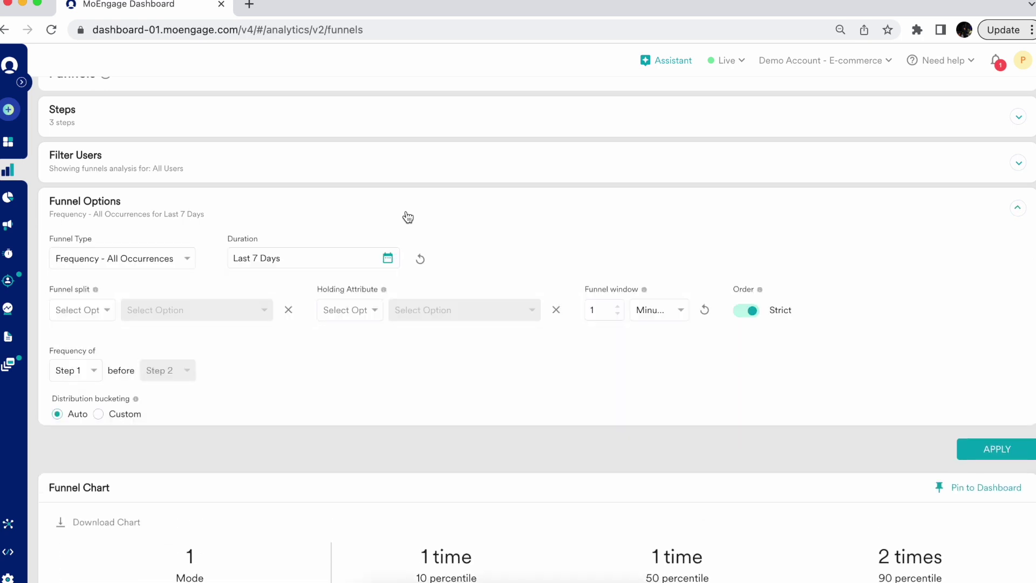
left_click(155, 265)
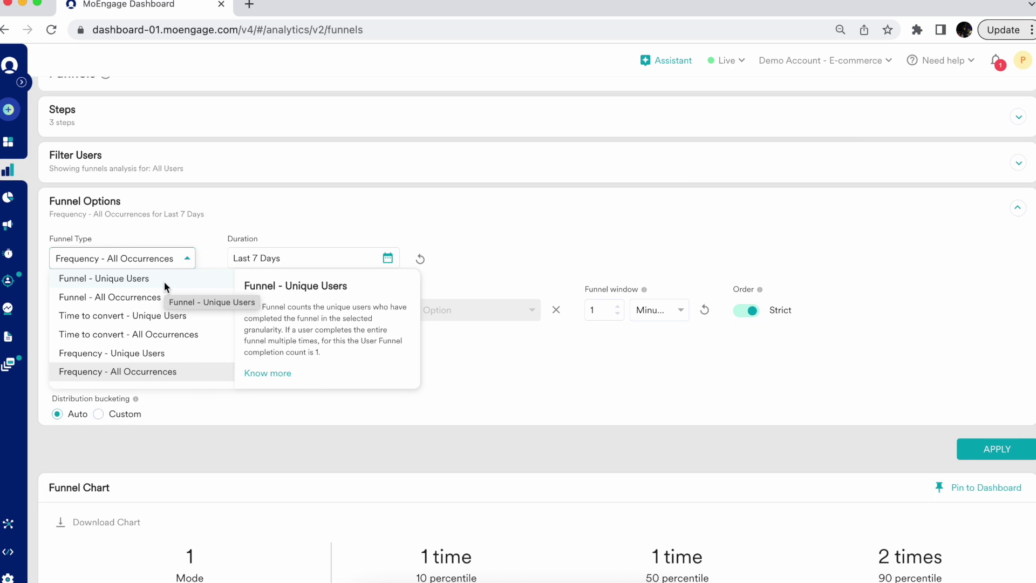
left_click(172, 370)
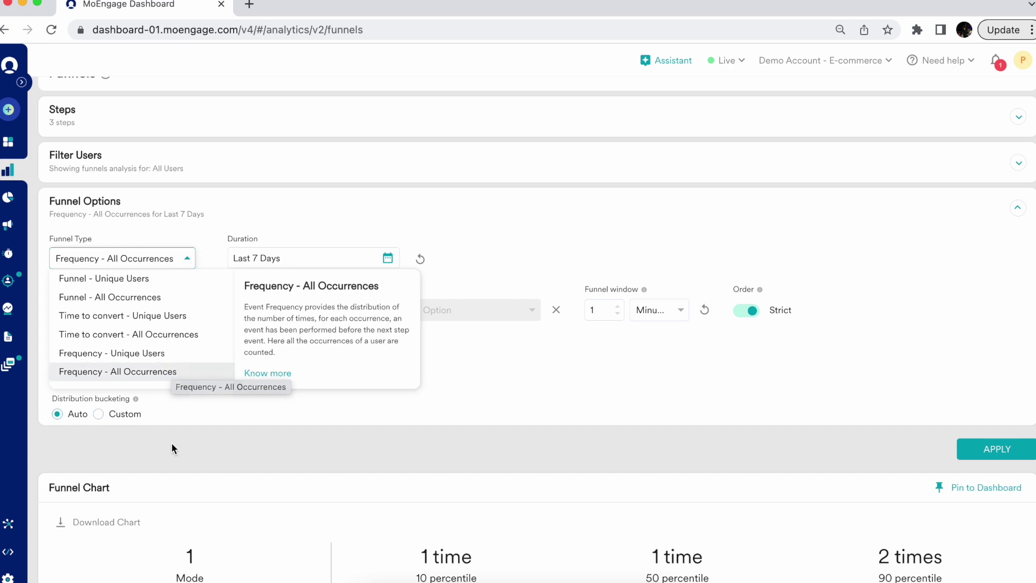